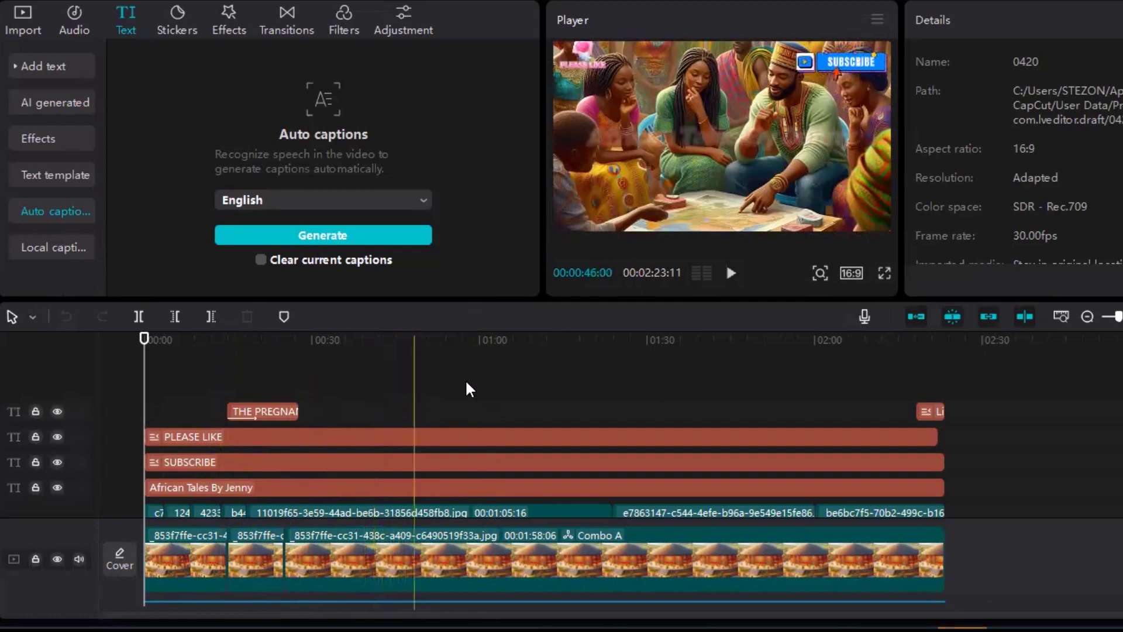
{"action": "left_click", "coordinate": [487, 339]}
{"action": "left_click_drag", "start_coordinate": [487, 339], "coordinate": [943, 389]}
{"action": "left_click", "coordinate": [704, 396]}
{"action": "left_click_drag", "start_coordinate": [527, 401], "coordinate": [96, 388]}
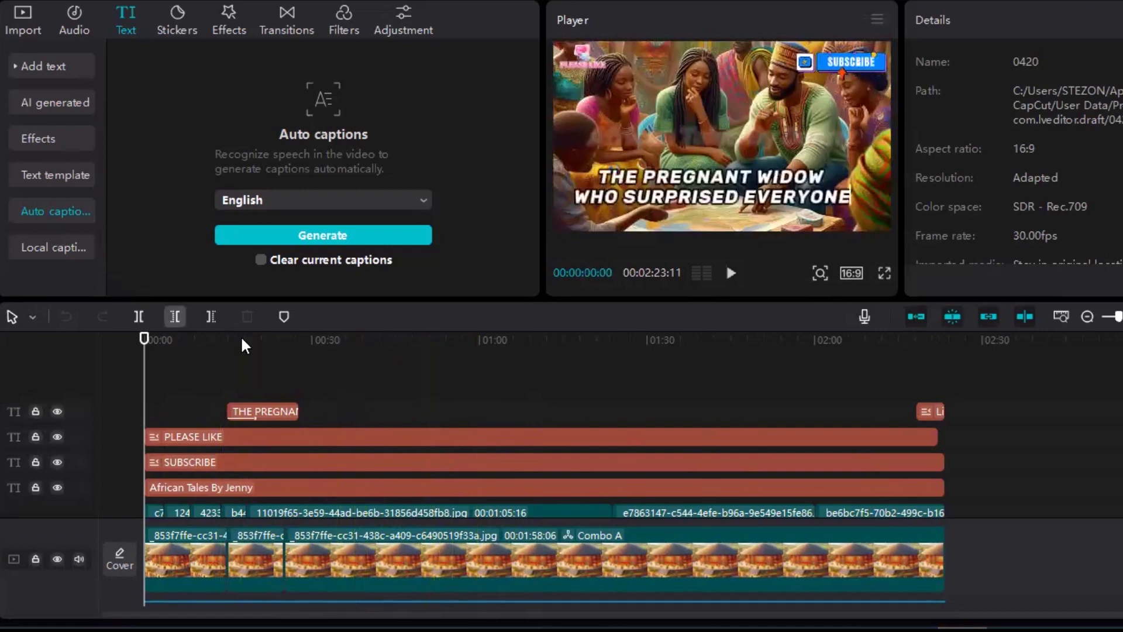
{"action": "left_click", "coordinate": [29, 24]}
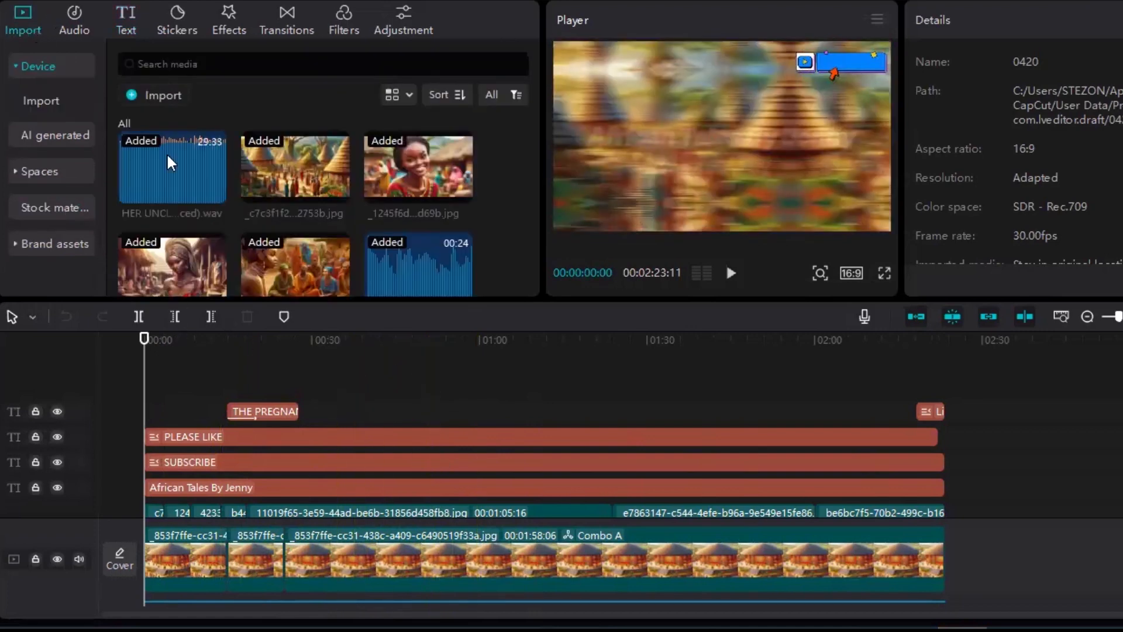
{"action": "left_click", "coordinate": [135, 17]}
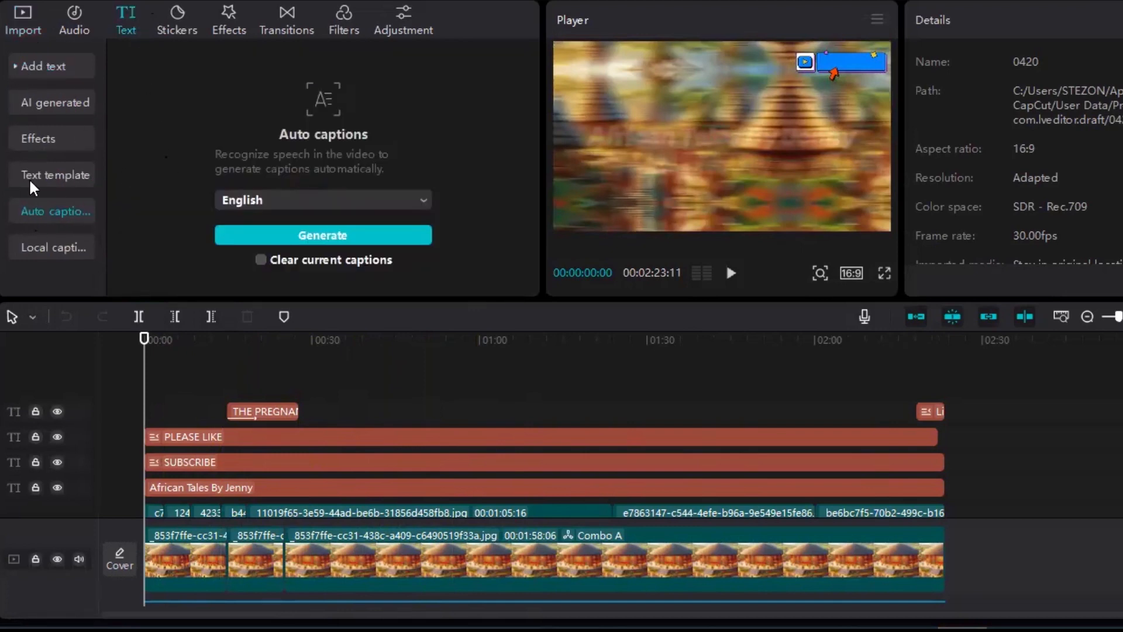
{"action": "left_click", "coordinate": [45, 64]}
{"action": "left_click", "coordinate": [12, 73]}
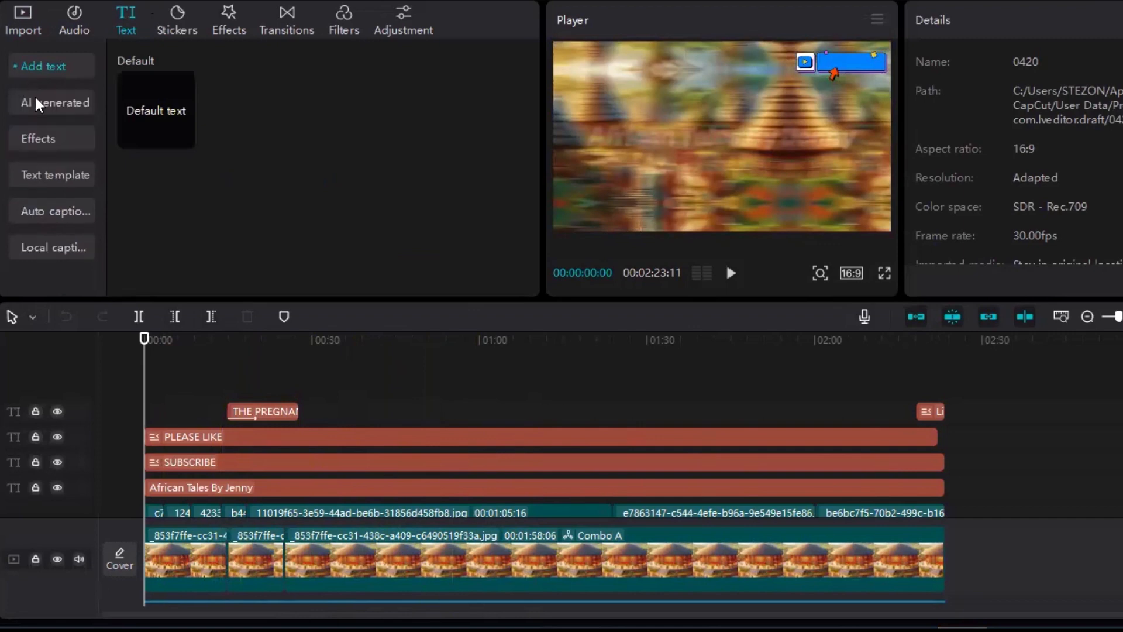
{"action": "left_click", "coordinate": [35, 101]}
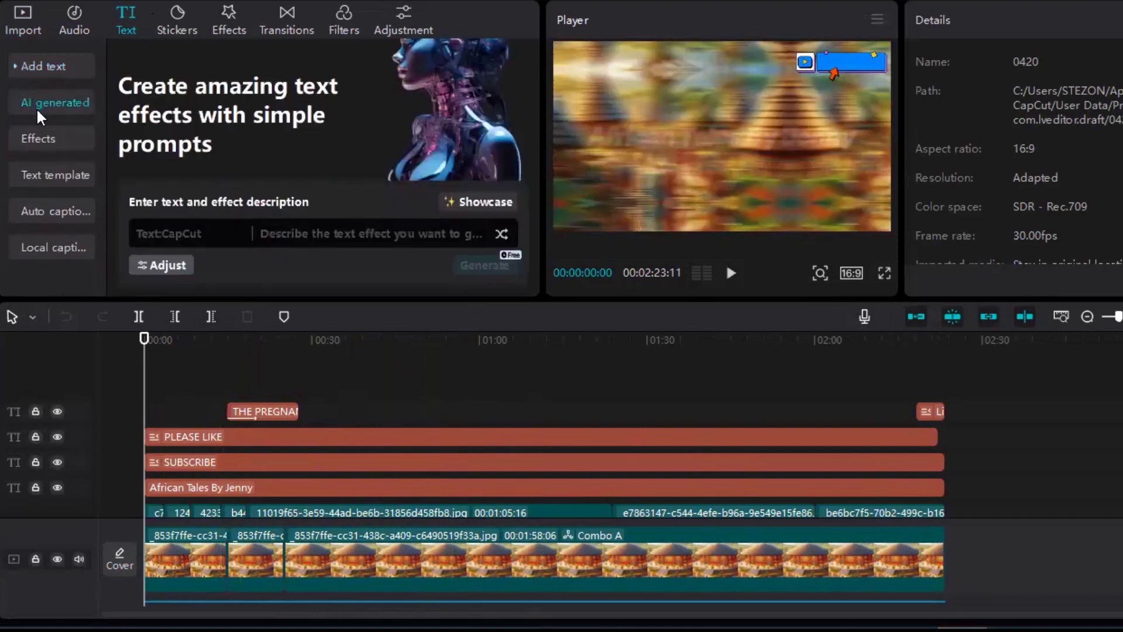
{"action": "left_click", "coordinate": [37, 144]}
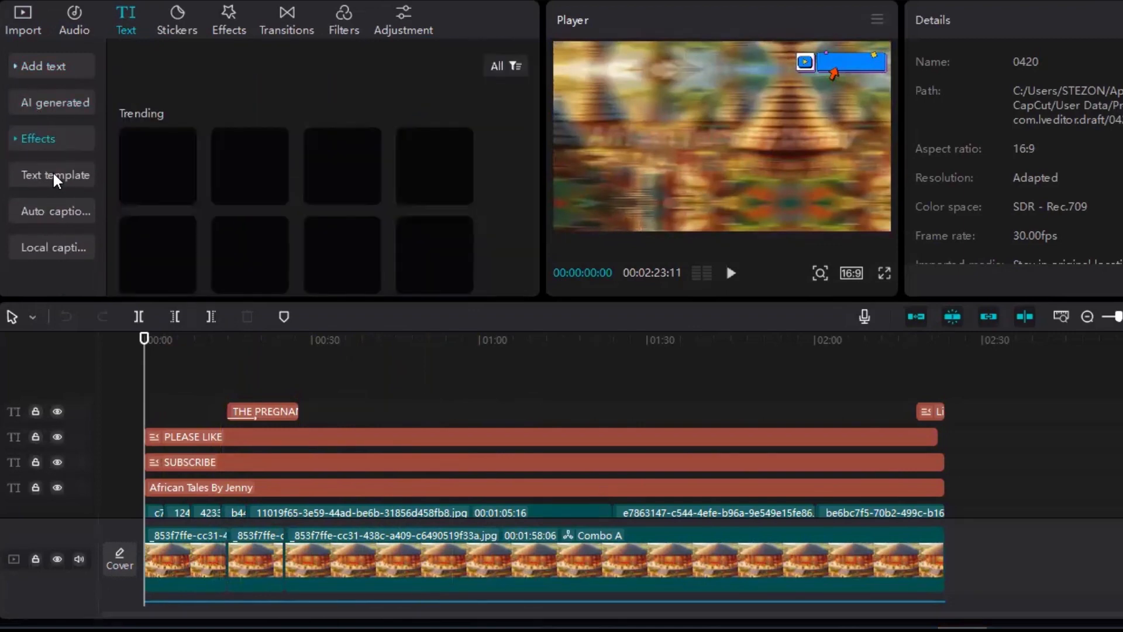
{"action": "left_click", "coordinate": [53, 177]}
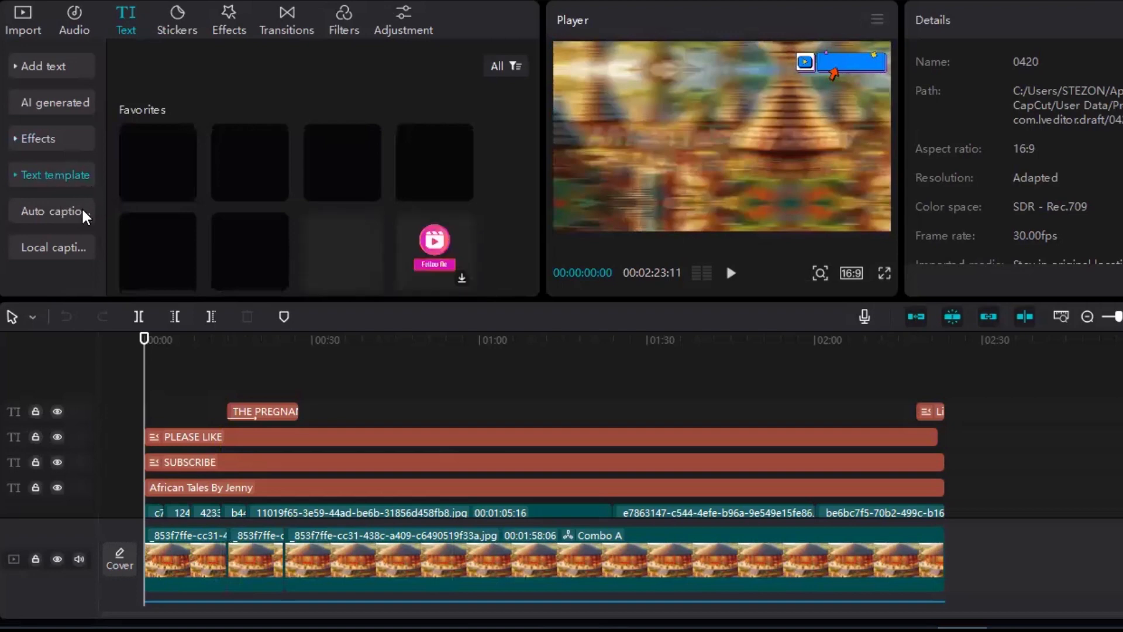
Step: Generate auto captions for the whole video with English as the spoken language
{"action": "left_click", "coordinate": [34, 209]}
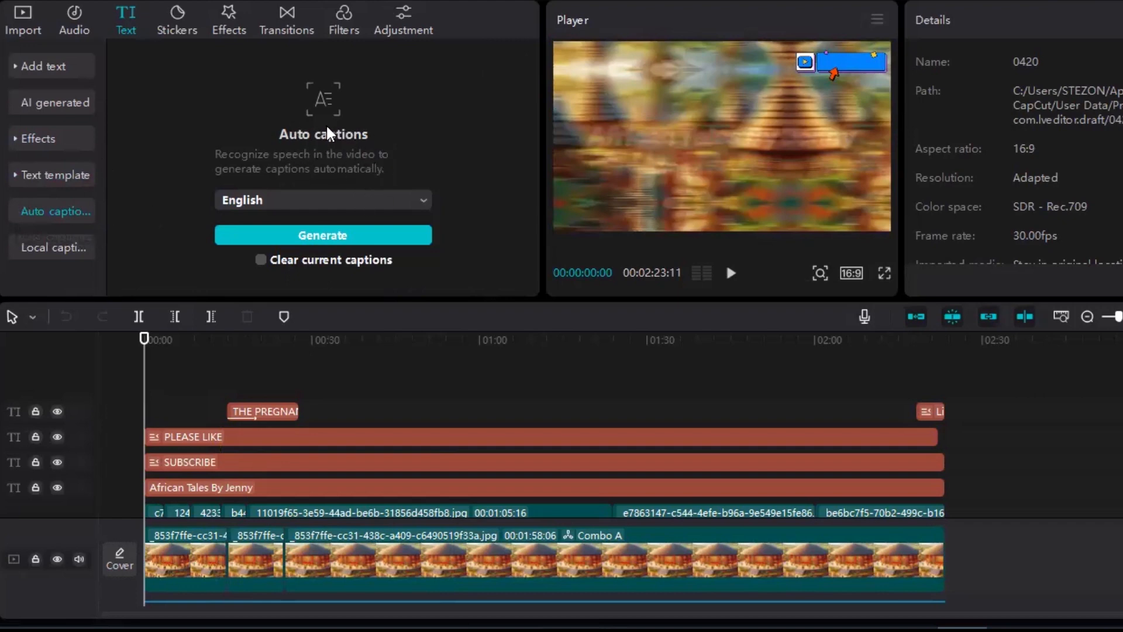
{"action": "left_click", "coordinate": [424, 202]}
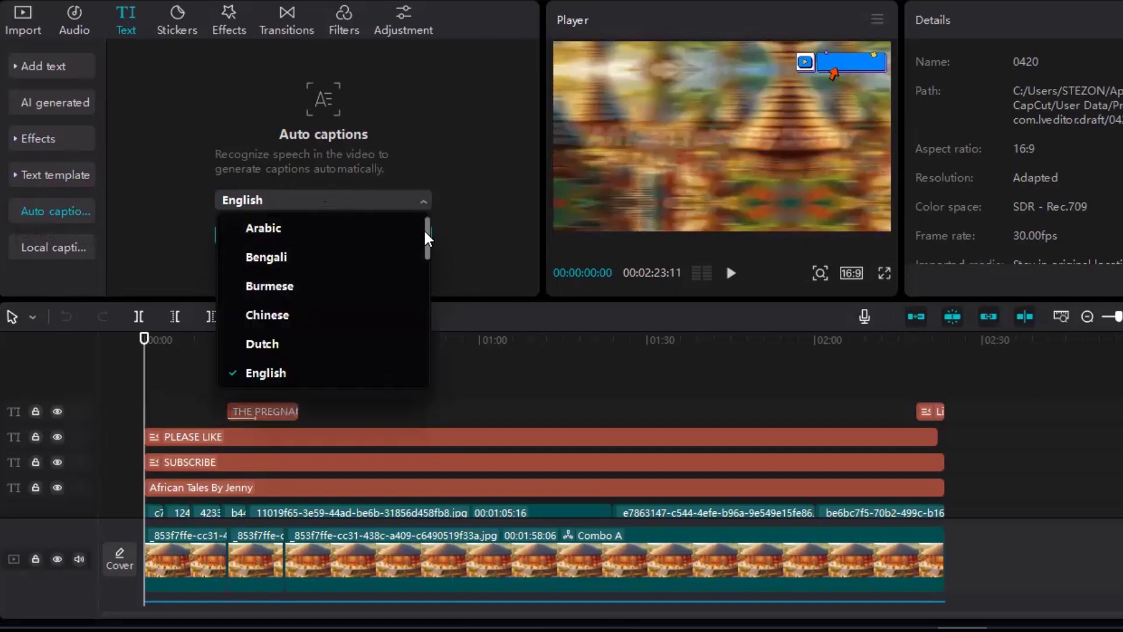
{"action": "left_click_drag", "start_coordinate": [423, 229], "coordinate": [433, 262]}
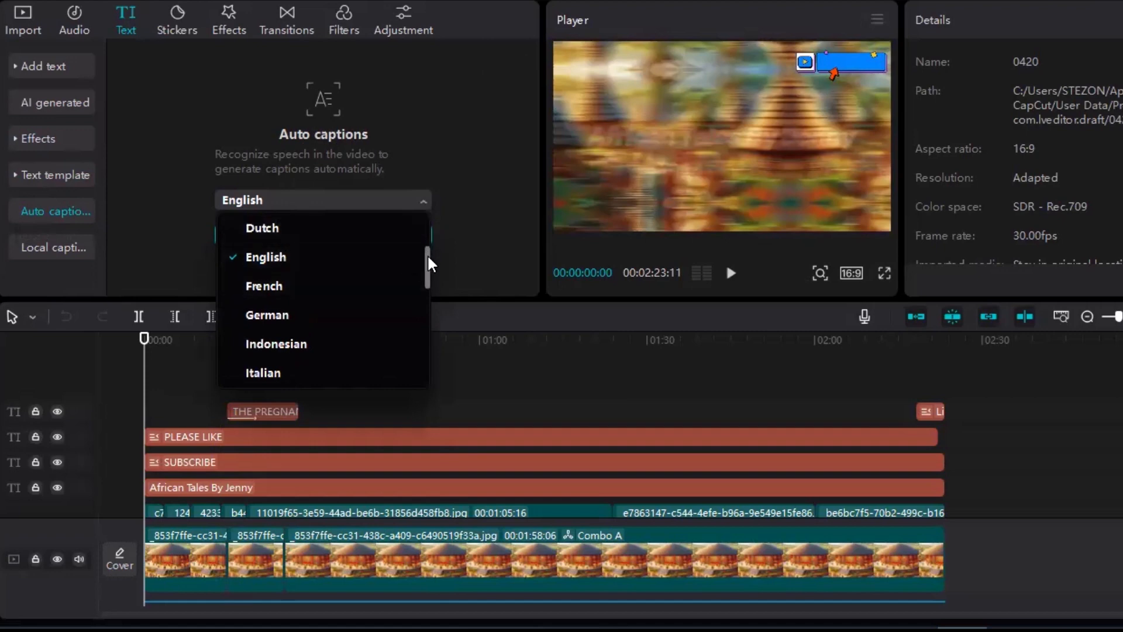
{"action": "left_click_drag", "start_coordinate": [428, 257], "coordinate": [423, 202]}
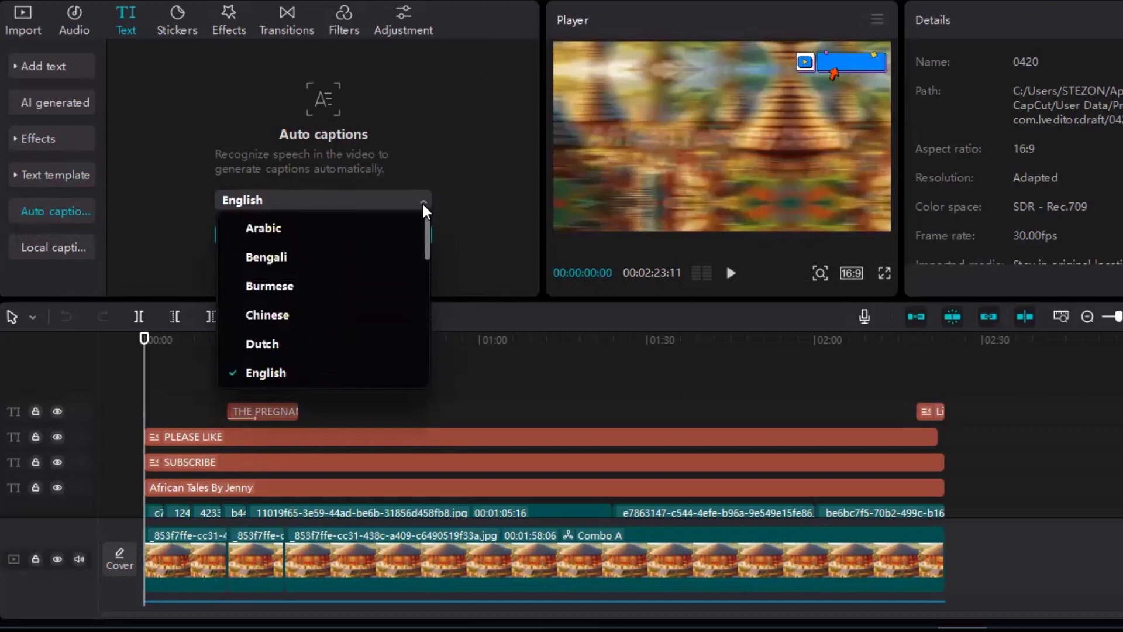
{"action": "left_click", "coordinate": [269, 372]}
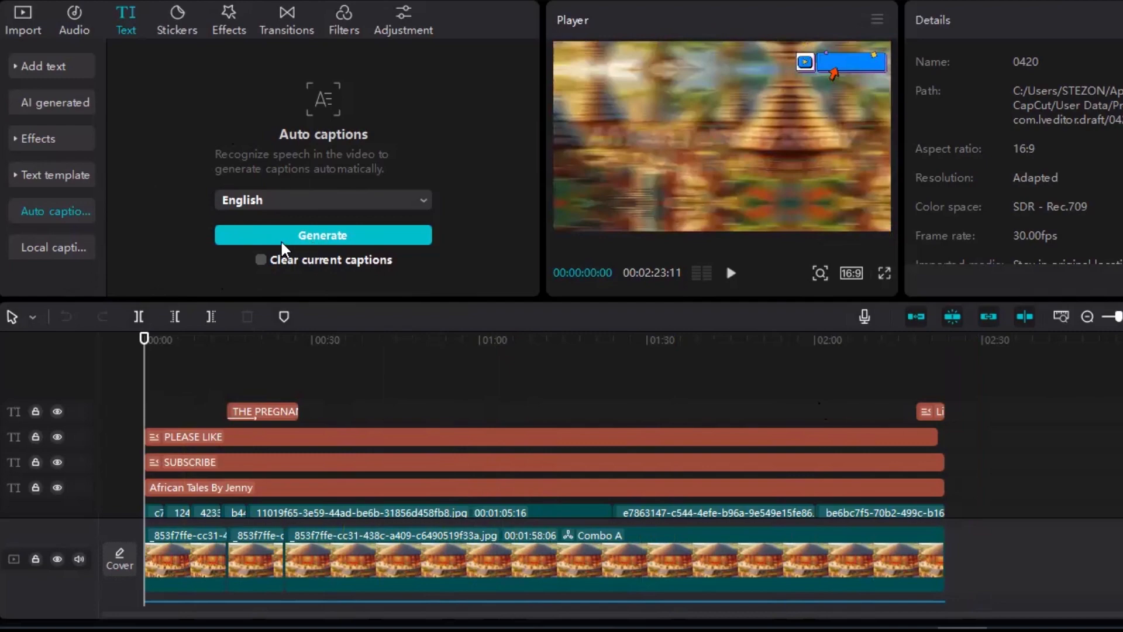
{"action": "left_click", "coordinate": [324, 236]}
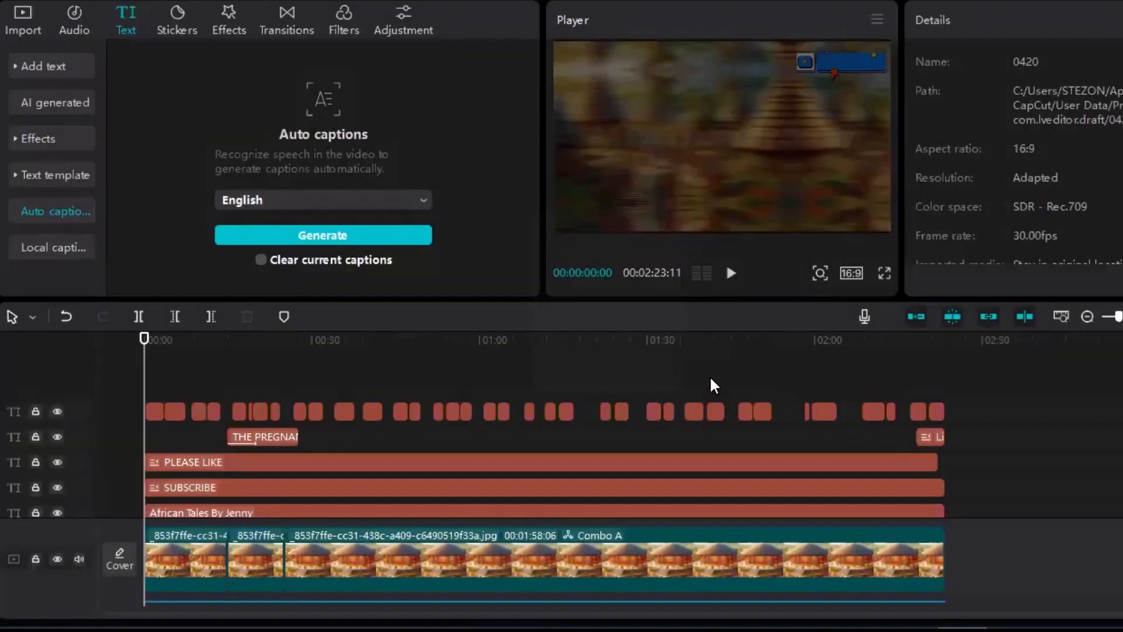
Step: Select the first caption at about 2 seconds, show its text templates and enlarge the upper workspace area
{"action": "key", "text": "space"}
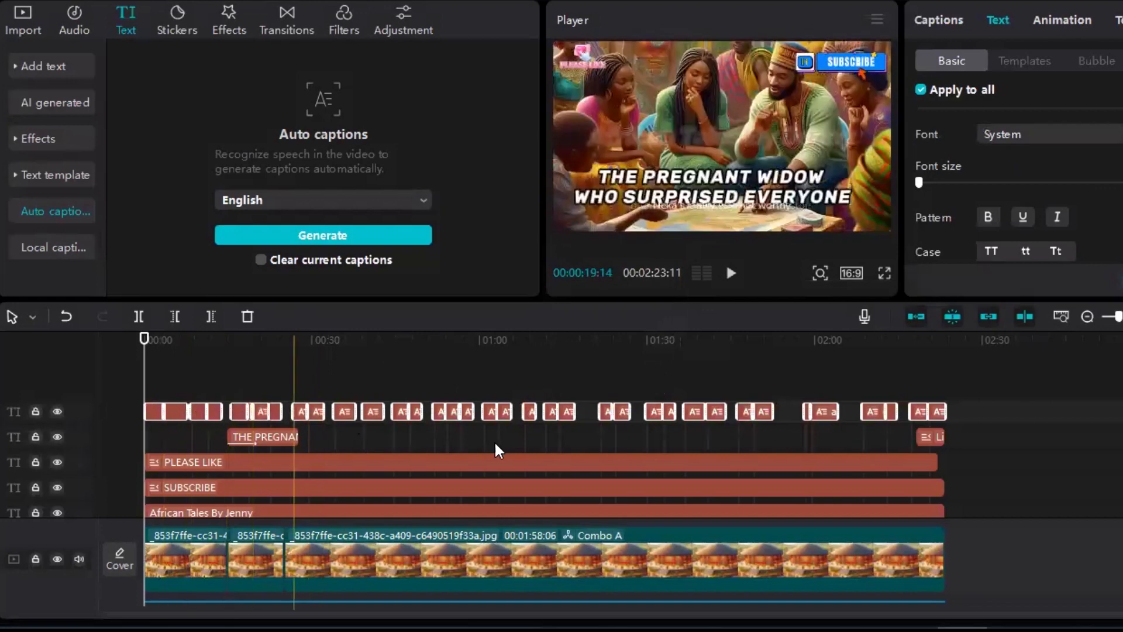
{"action": "left_click", "coordinate": [155, 384]}
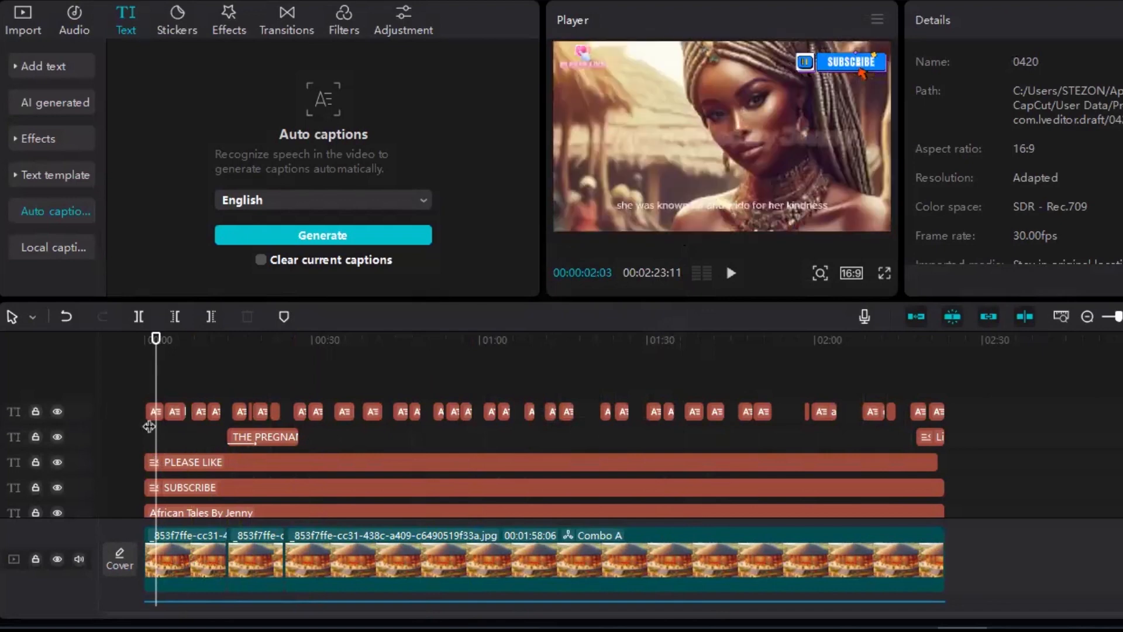
{"action": "left_click", "coordinate": [156, 409]}
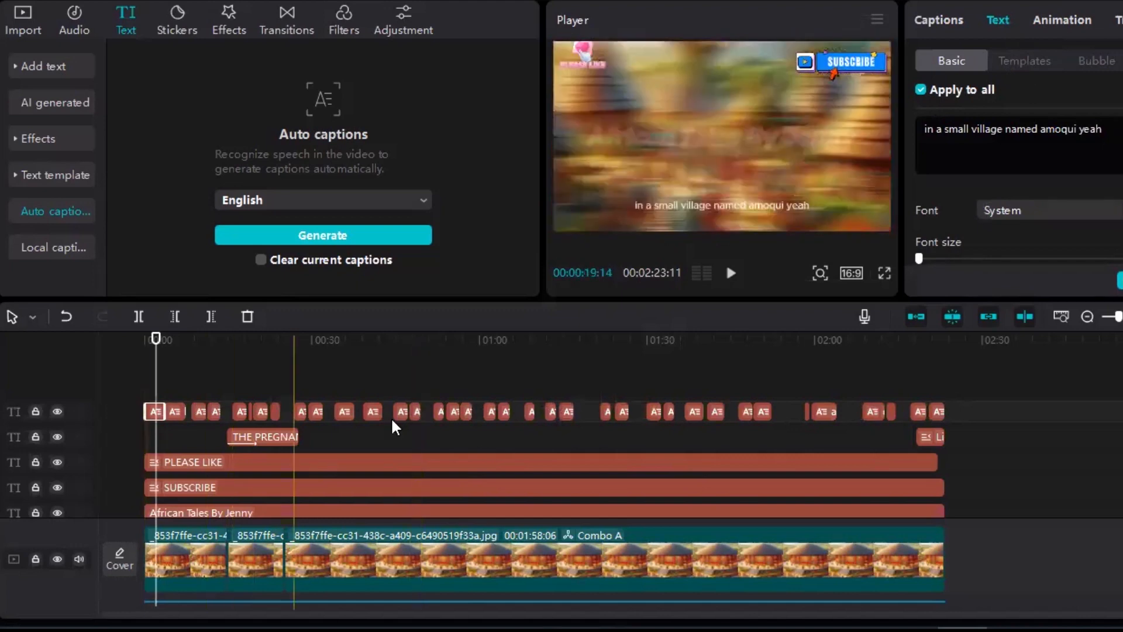
{"action": "left_click", "coordinate": [1025, 58]}
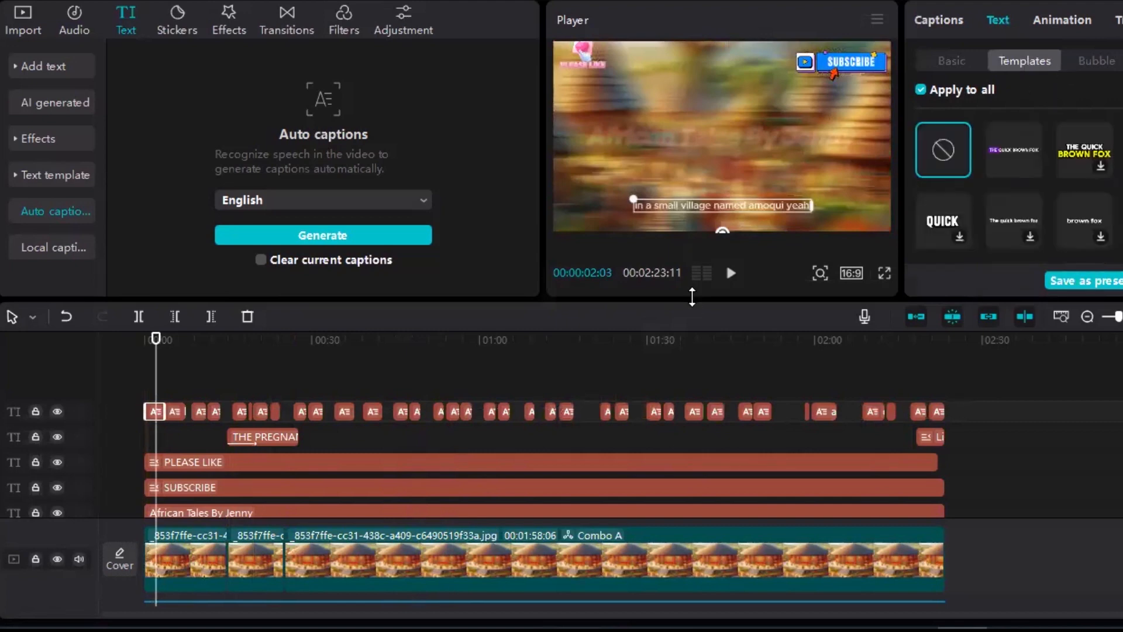
{"action": "left_click_drag", "start_coordinate": [692, 296], "coordinate": [693, 335]}
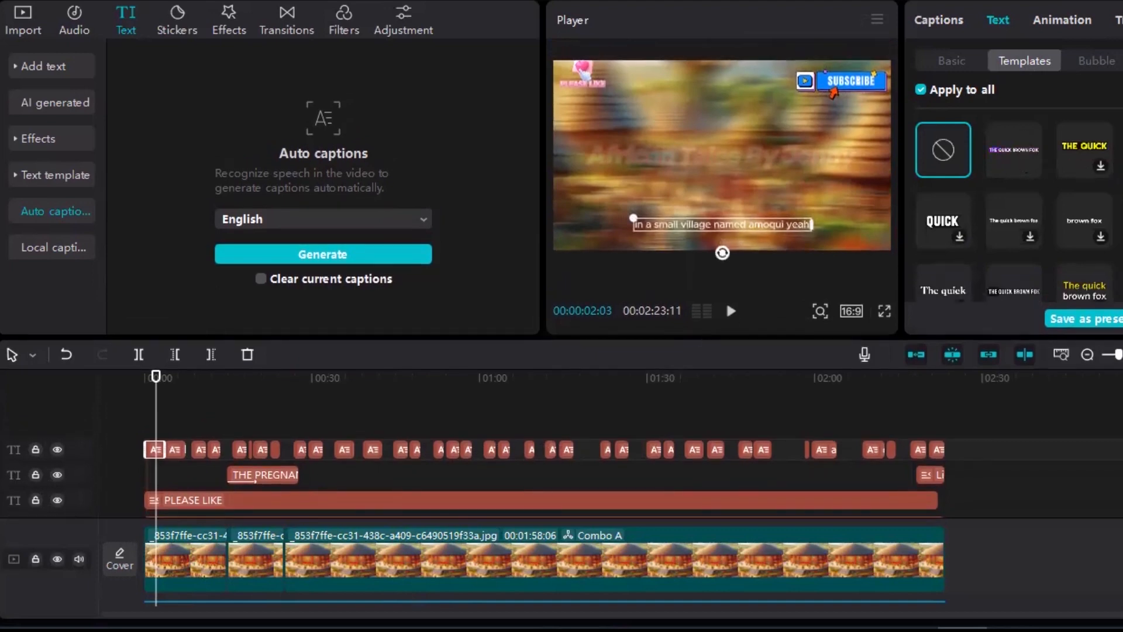
Step: Look through the full list of caption text templates
{"action": "scroll", "coordinate": [1013, 205], "scroll_direction": "down", "scroll_amount": 3}
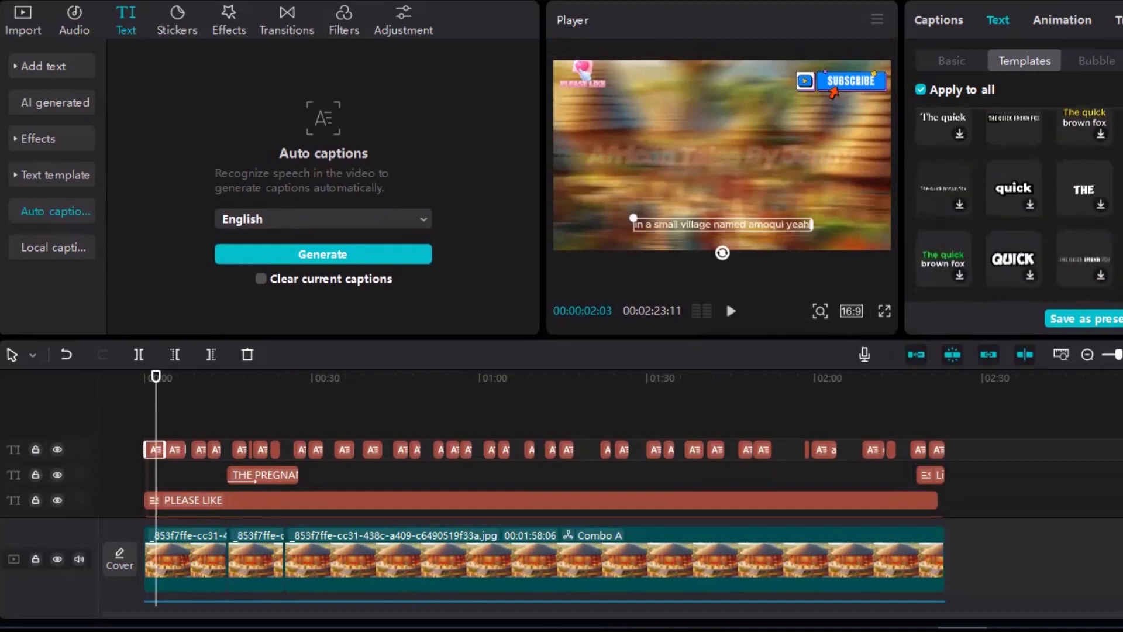
{"action": "scroll", "coordinate": [1014, 205], "scroll_direction": "down", "scroll_amount": 5}
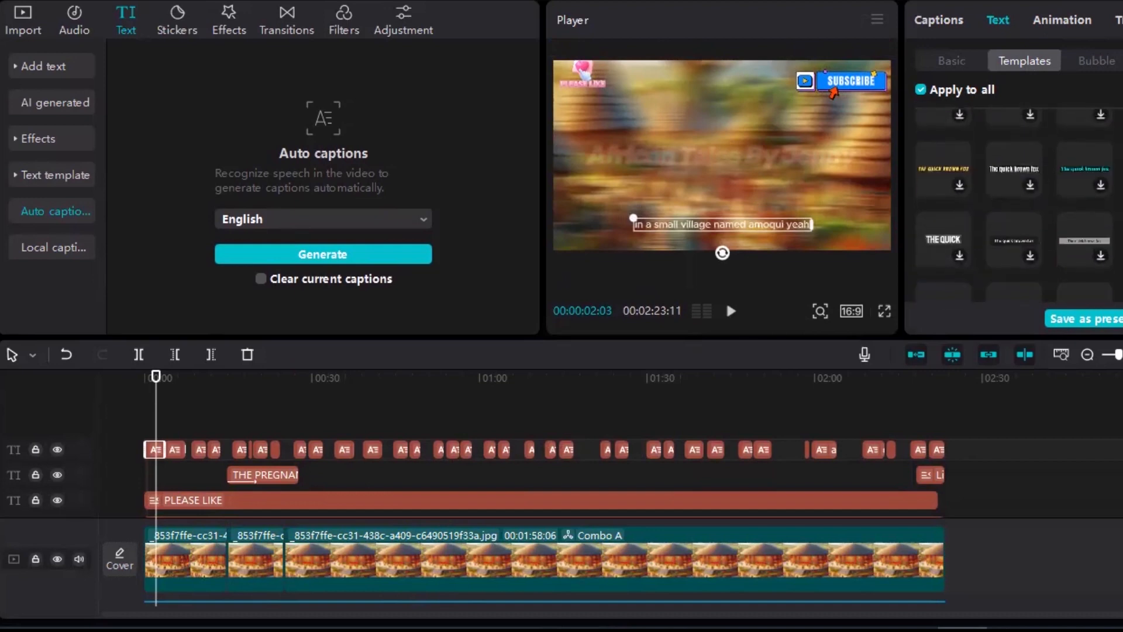
{"action": "scroll", "coordinate": [1014, 205], "scroll_direction": "down", "scroll_amount": 3}
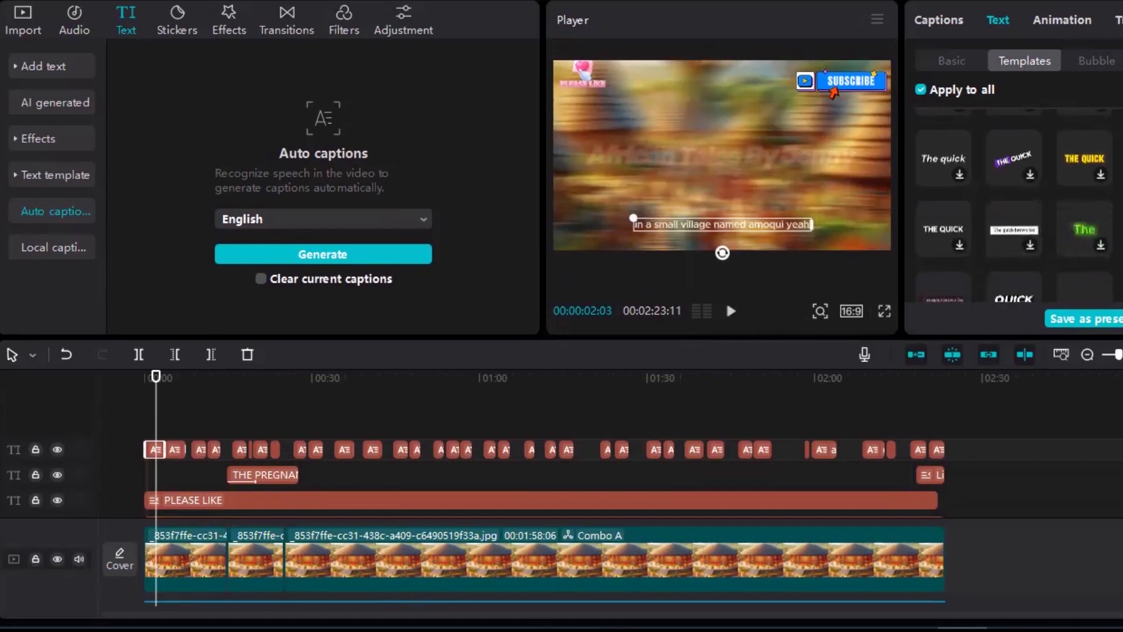
{"action": "scroll", "coordinate": [1013, 205], "scroll_direction": "down", "scroll_amount": 3}
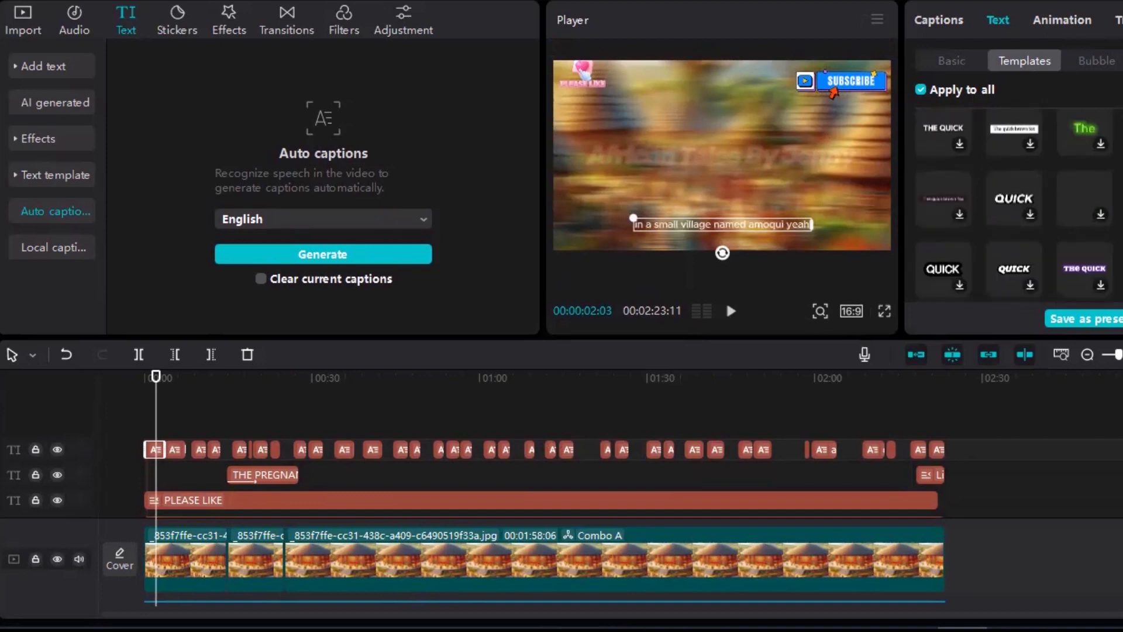
{"action": "scroll", "coordinate": [1012, 205], "scroll_direction": "down", "scroll_amount": 8}
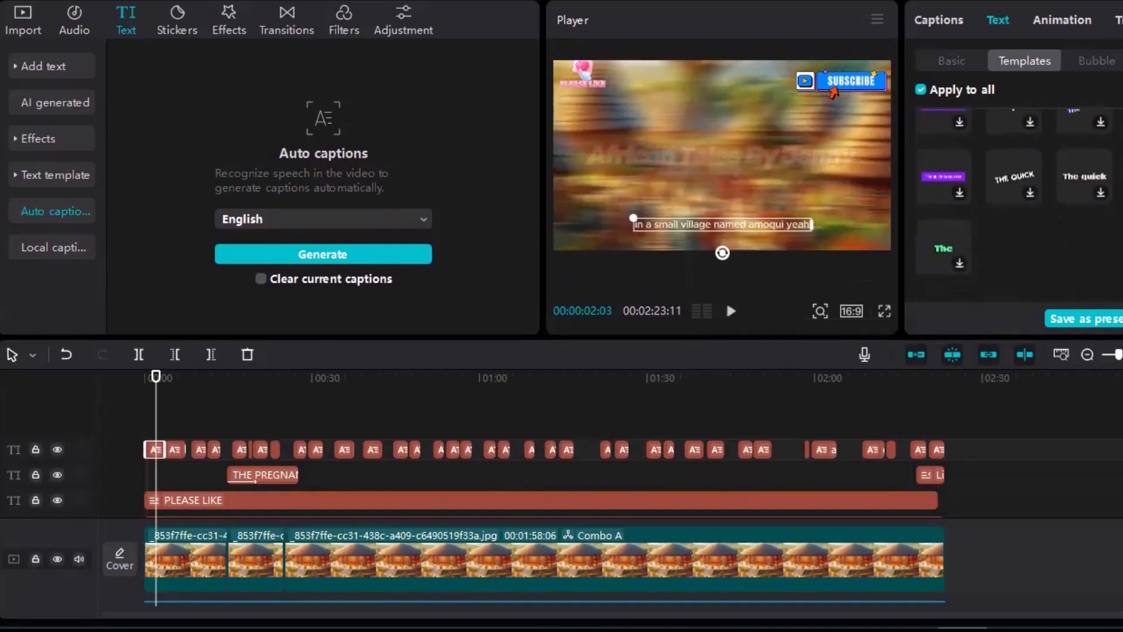
{"action": "scroll", "coordinate": [1013, 205], "scroll_direction": "up", "scroll_amount": 5}
{"action": "scroll", "coordinate": [1019, 202], "scroll_direction": "up", "scroll_amount": 4}
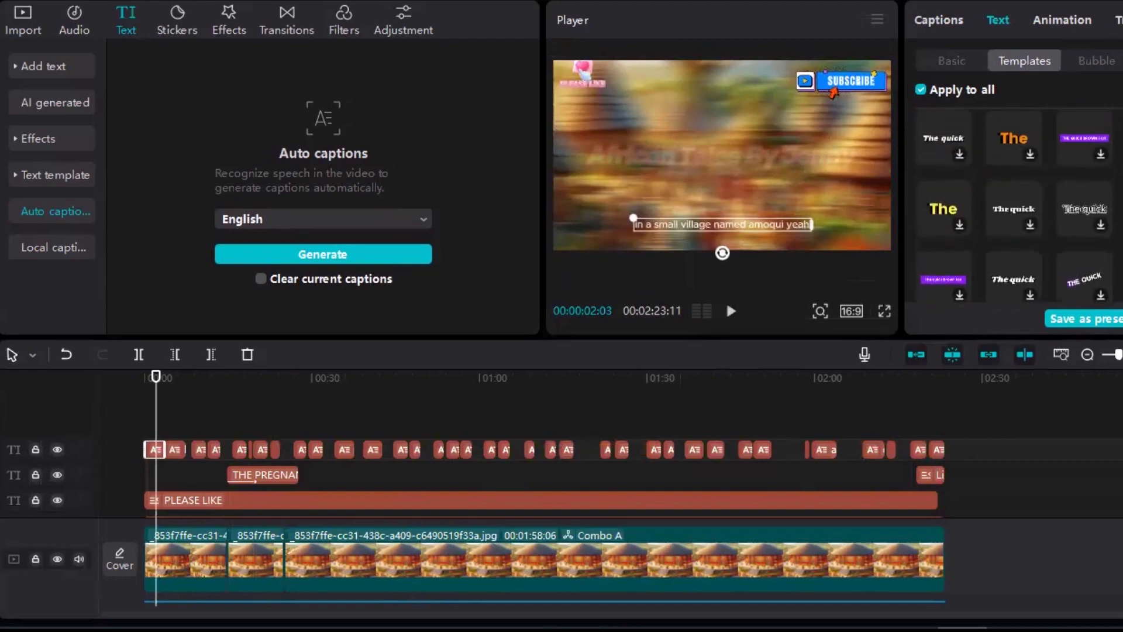
{"action": "scroll", "coordinate": [1019, 203], "scroll_direction": "up", "scroll_amount": 4}
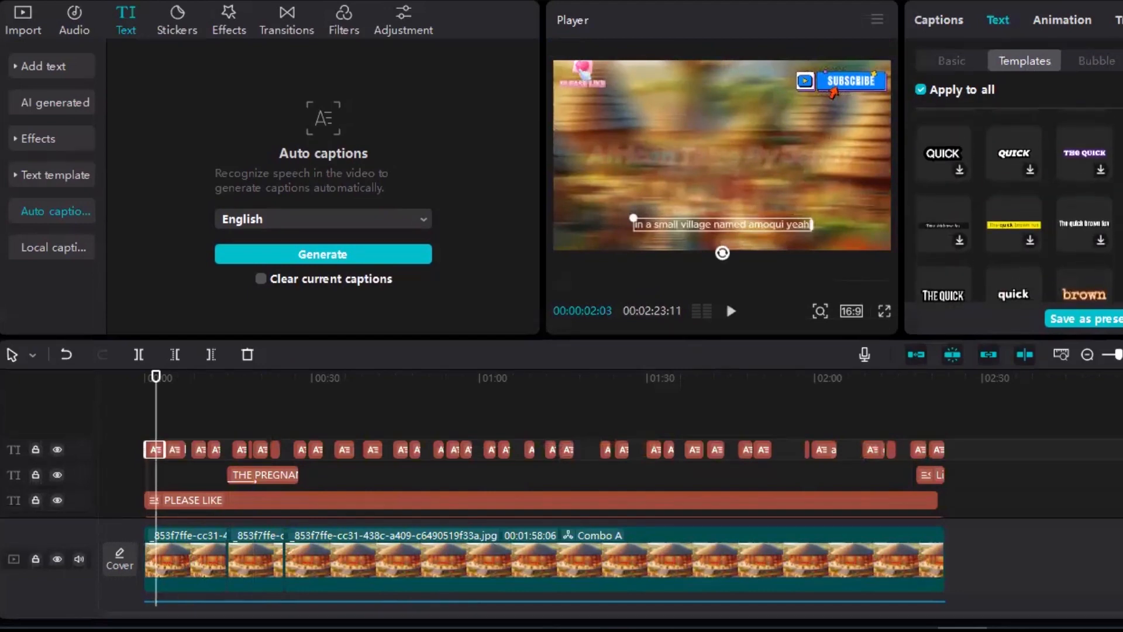
{"action": "scroll", "coordinate": [1014, 205], "scroll_direction": "up", "scroll_amount": 5}
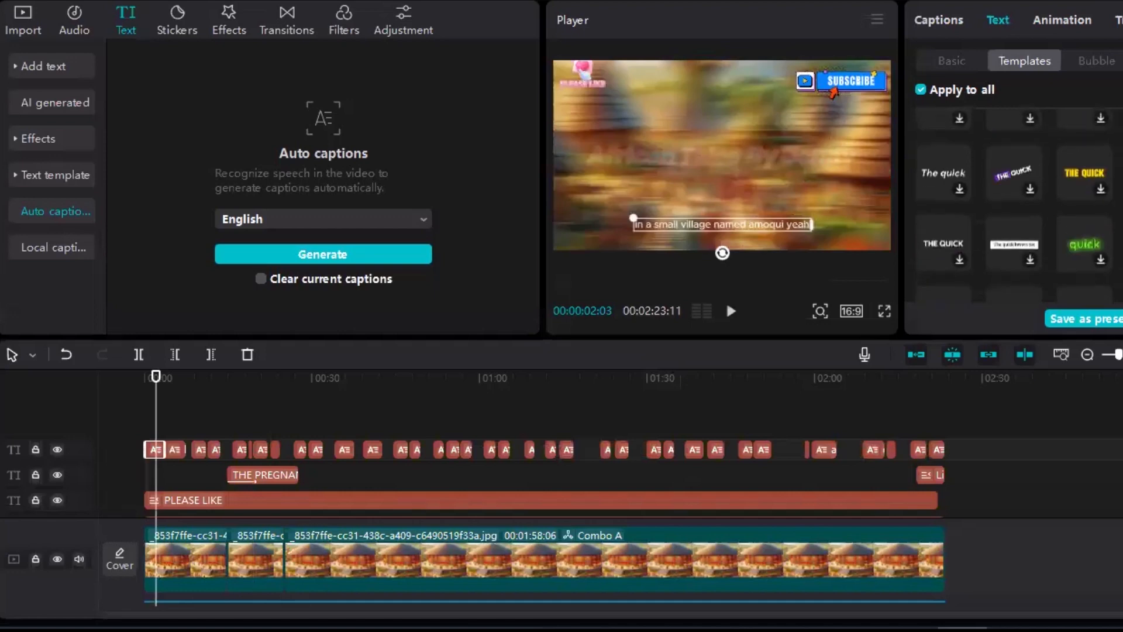
{"action": "scroll", "coordinate": [1015, 204], "scroll_direction": "up", "scroll_amount": 4}
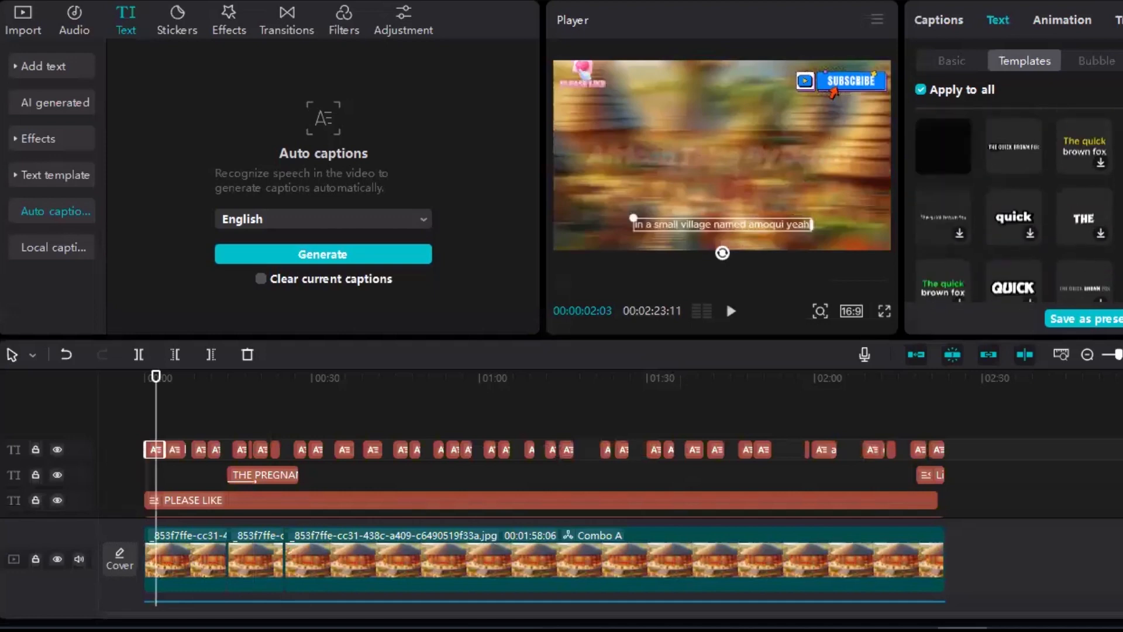
{"action": "scroll", "coordinate": [1015, 205], "scroll_direction": "up", "scroll_amount": 1}
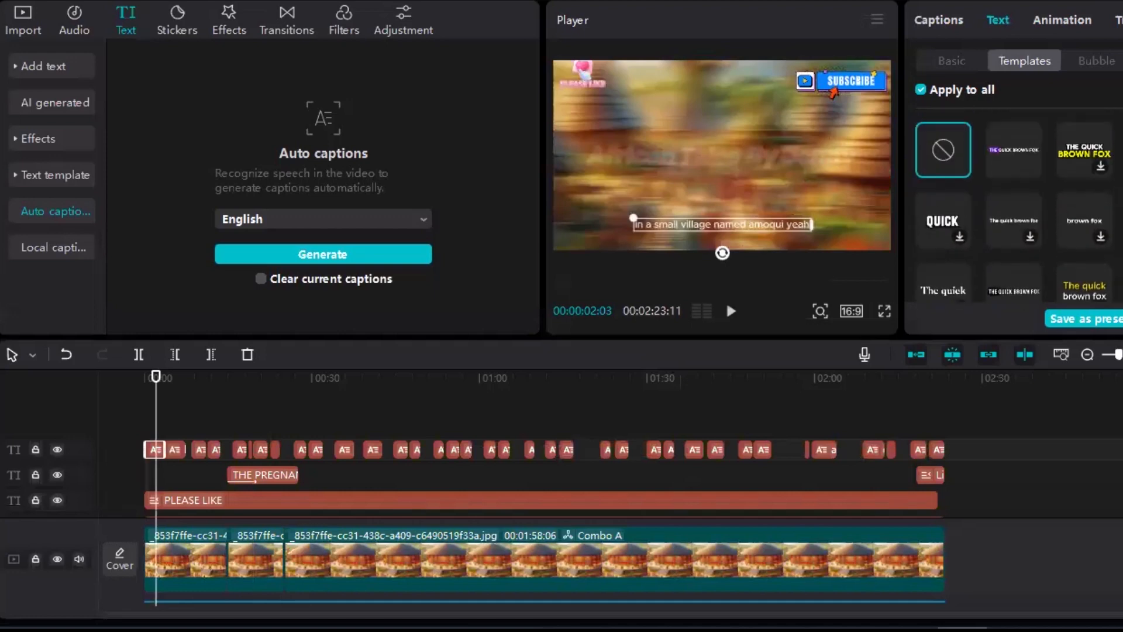
Step: Apply the uppercase "THE QUICK BROWN FOX" template with purple word highlight to all captions and check it on the second caption
{"action": "left_click", "coordinate": [1003, 149]}
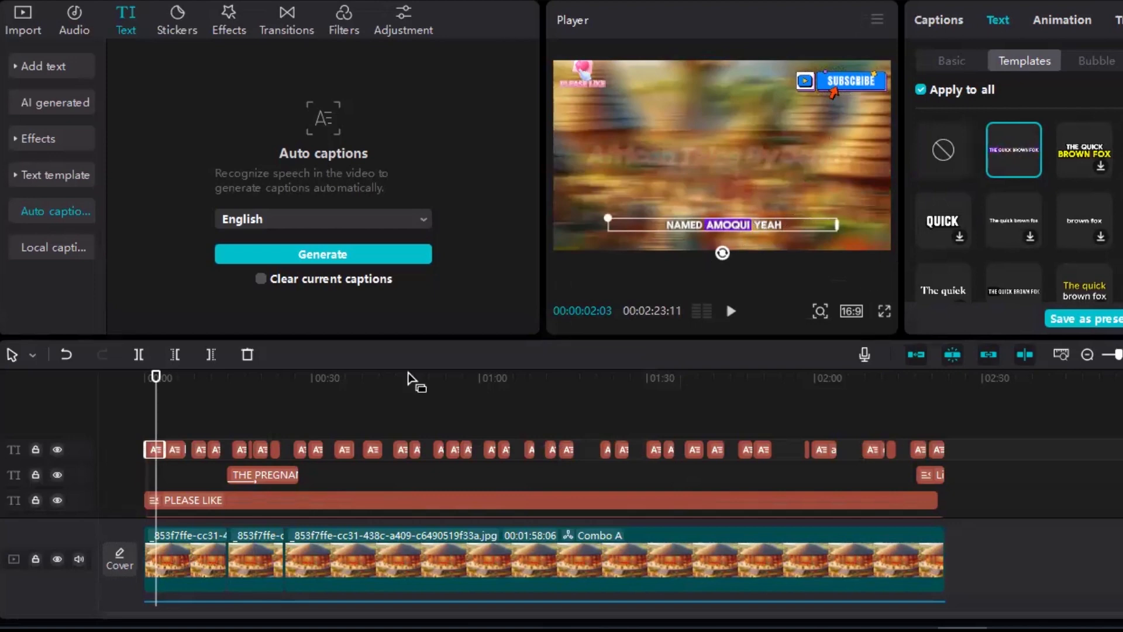
{"action": "left_click", "coordinate": [178, 445]}
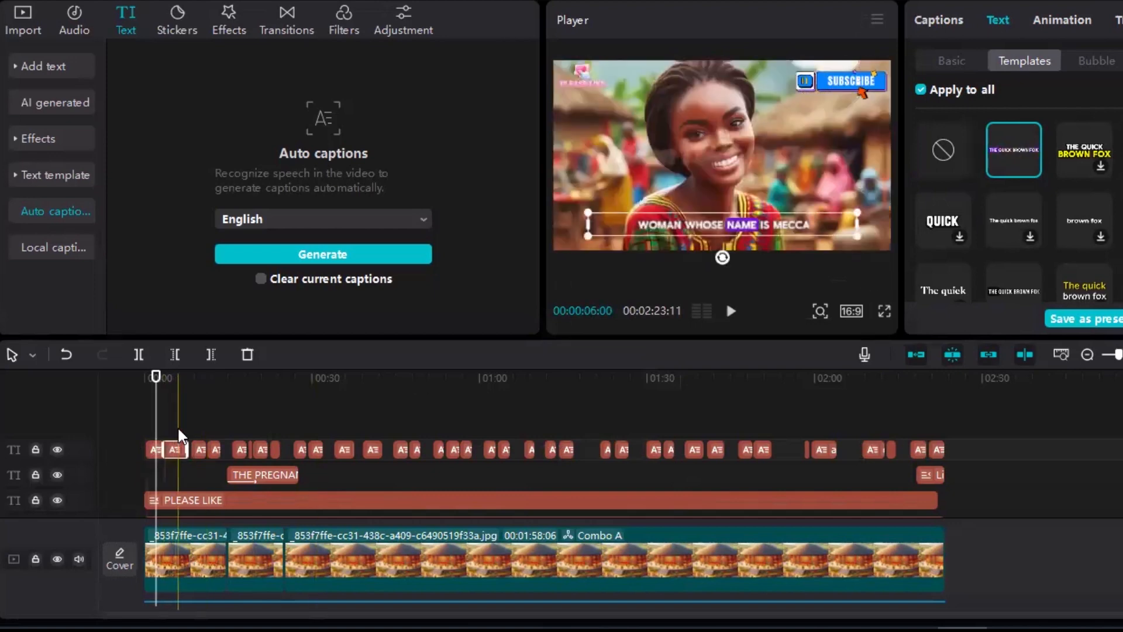
{"action": "left_click", "coordinate": [177, 416]}
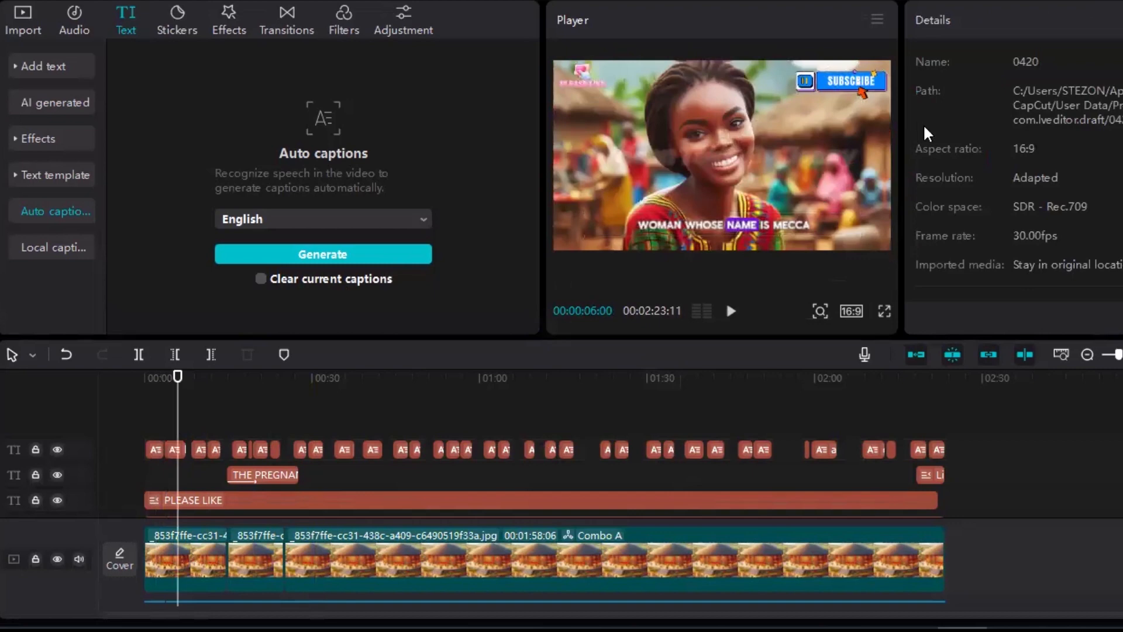
{"action": "left_click", "coordinate": [173, 448]}
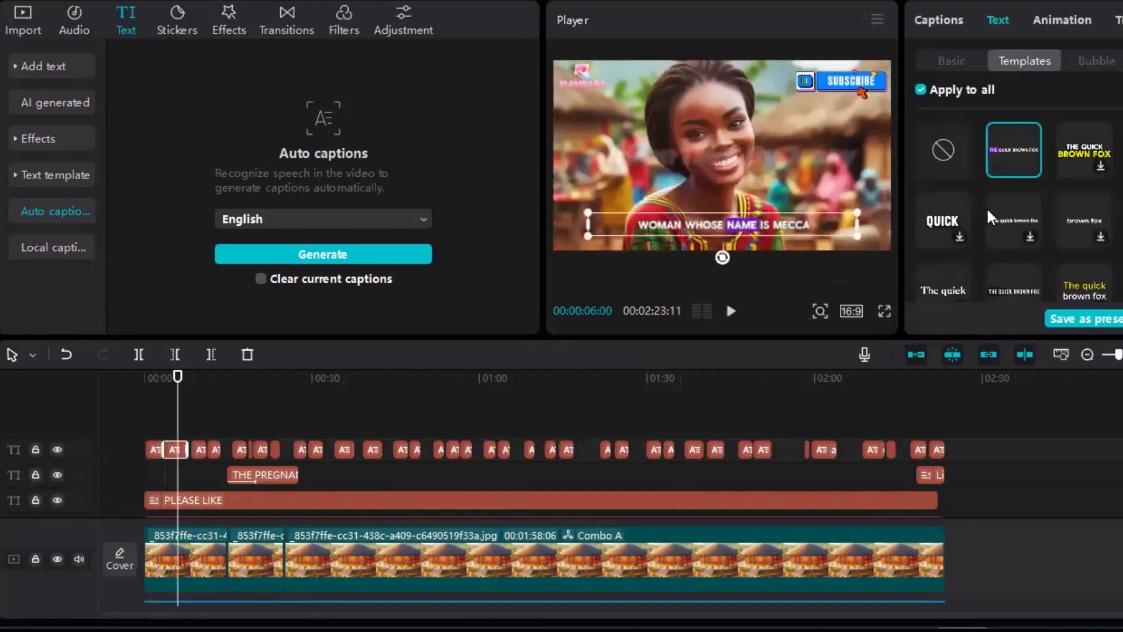
Step: Make the text of all captions bold and italic in their basic text settings
{"action": "left_click", "coordinate": [955, 60]}
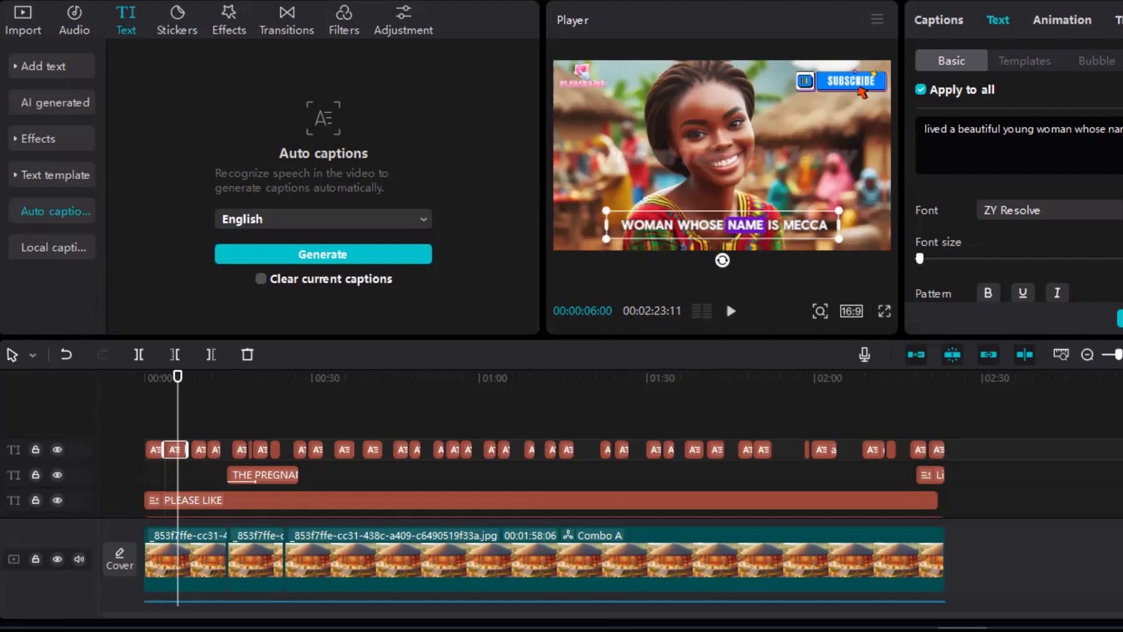
{"action": "left_click_drag", "start_coordinate": [919, 258], "coordinate": [919, 258]}
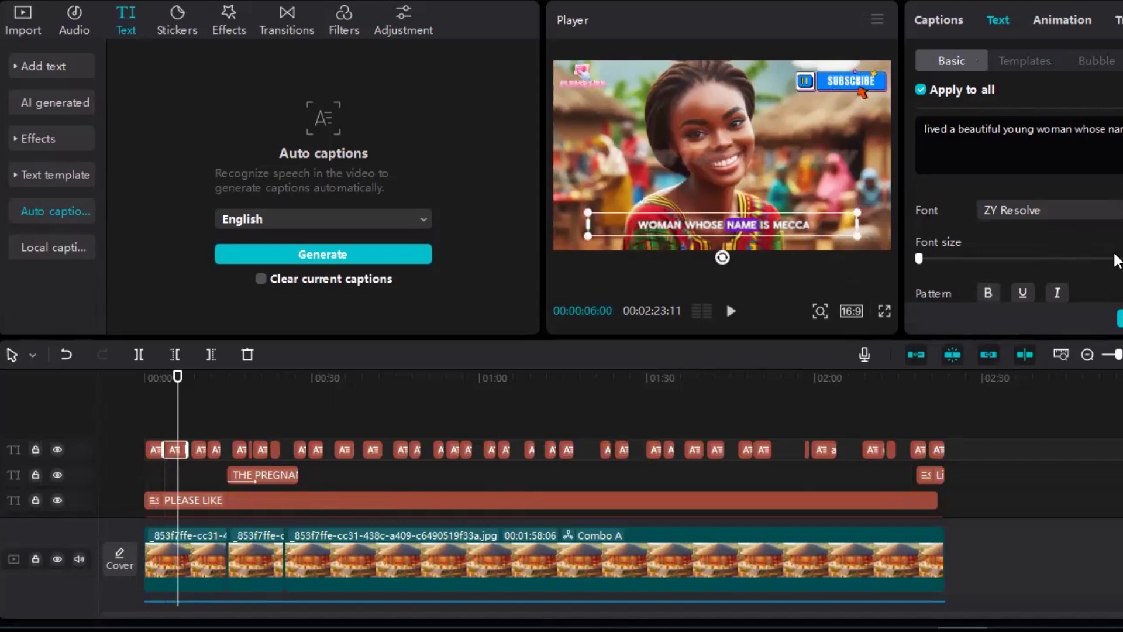
{"action": "scroll", "coordinate": [1018, 234], "scroll_direction": "down", "scroll_amount": 2}
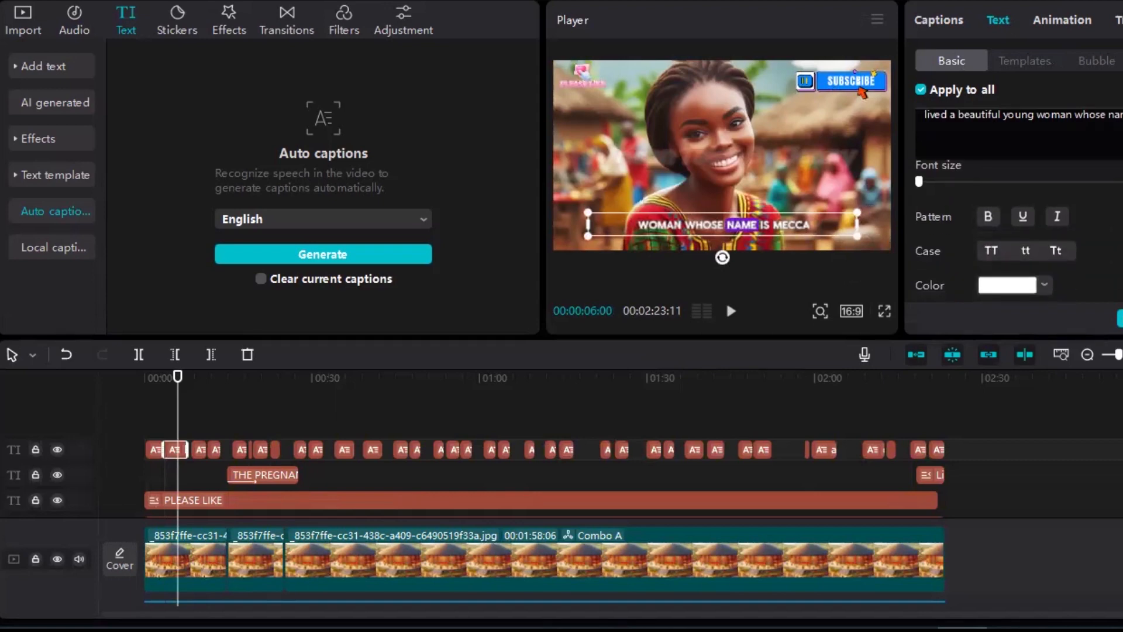
{"action": "left_click", "coordinate": [1059, 225]}
{"action": "left_click", "coordinate": [989, 217]}
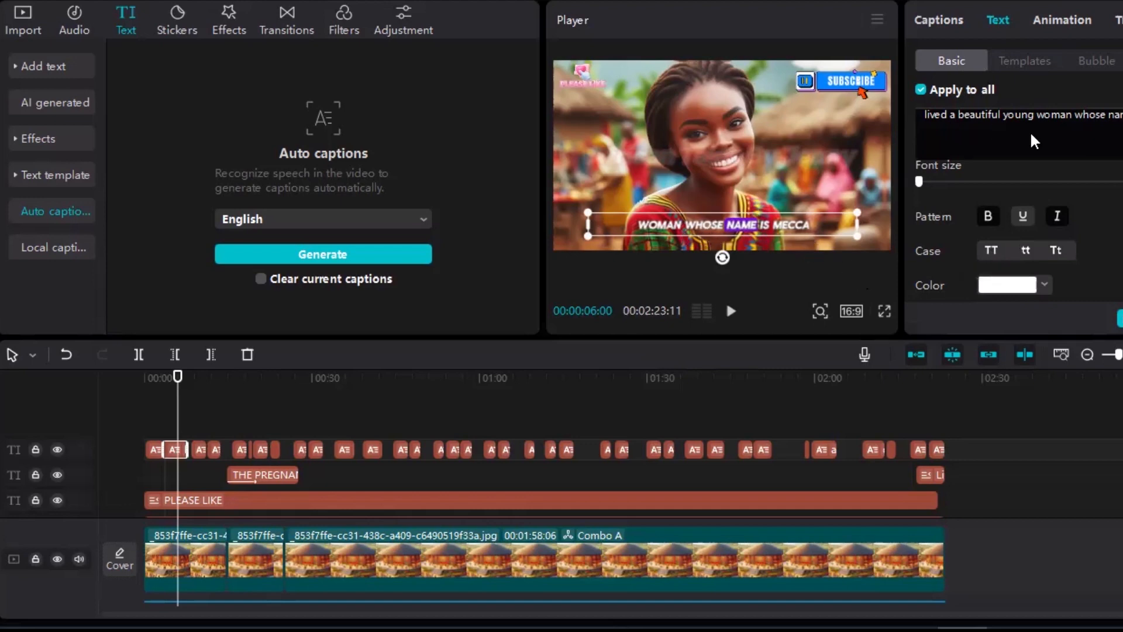
Step: Set the character spacing of all captions to 1, trying values up to 3 first
{"action": "left_click", "coordinate": [948, 59]}
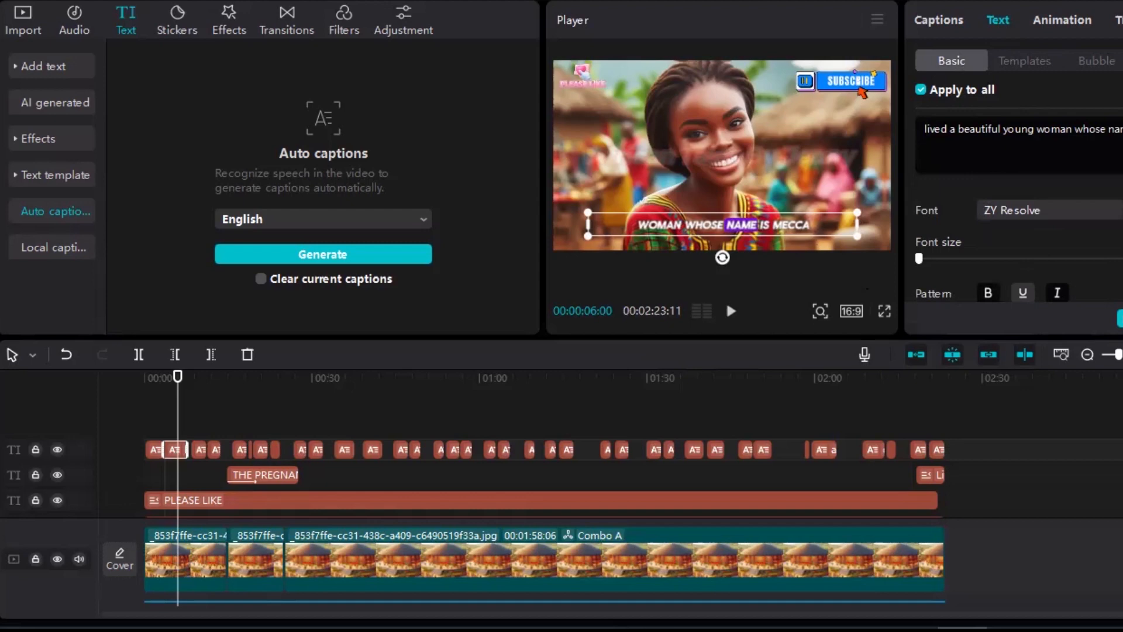
{"action": "scroll", "coordinate": [1018, 206], "scroll_direction": "down", "scroll_amount": 4}
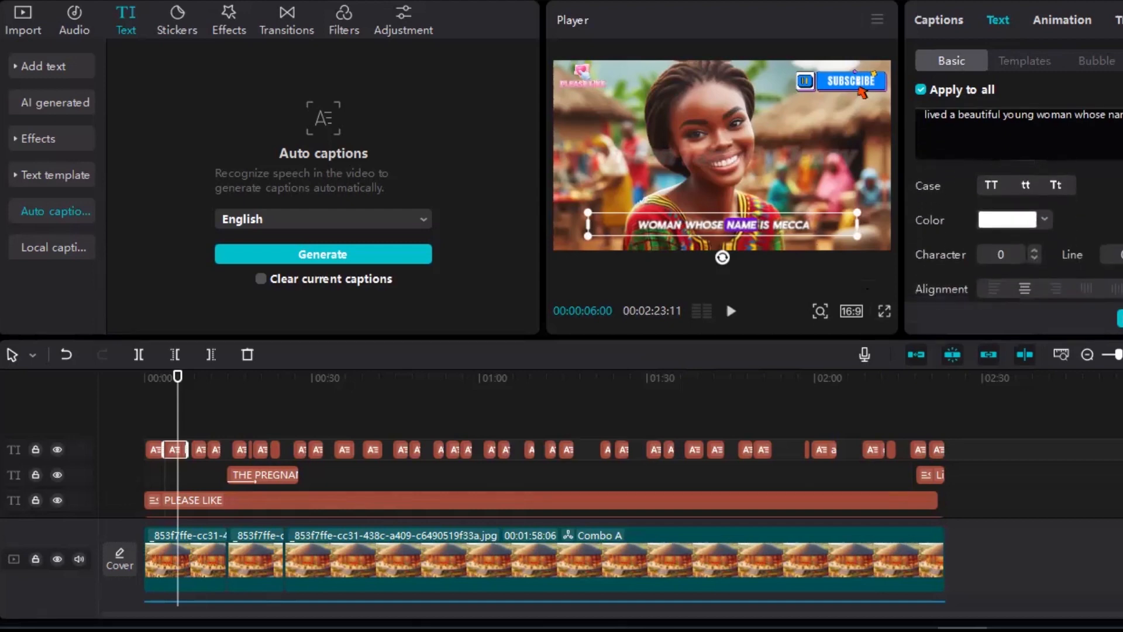
{"action": "scroll", "coordinate": [1019, 234], "scroll_direction": "down", "scroll_amount": 1}
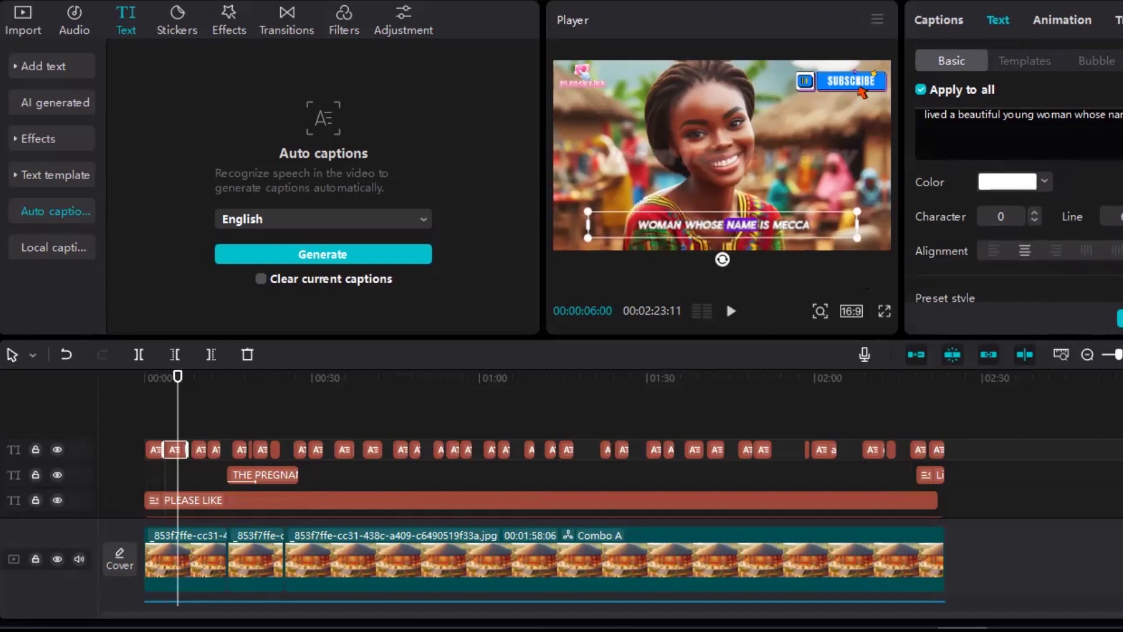
{"action": "left_click", "coordinate": [1036, 215]}
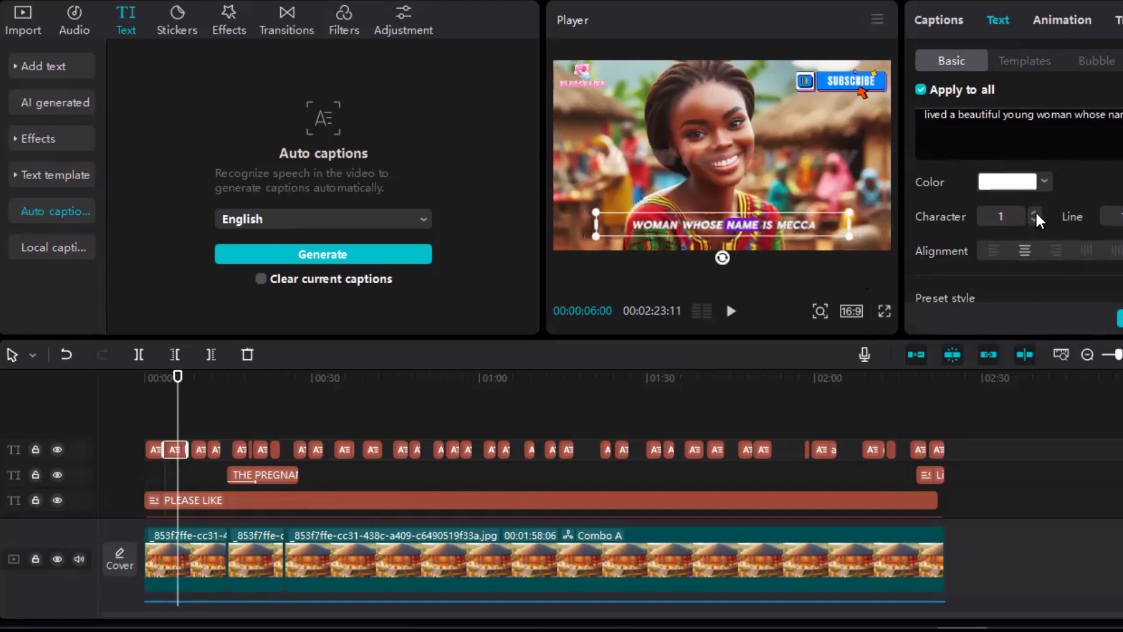
{"action": "left_click", "coordinate": [1036, 214]}
{"action": "left_click", "coordinate": [1036, 214]}
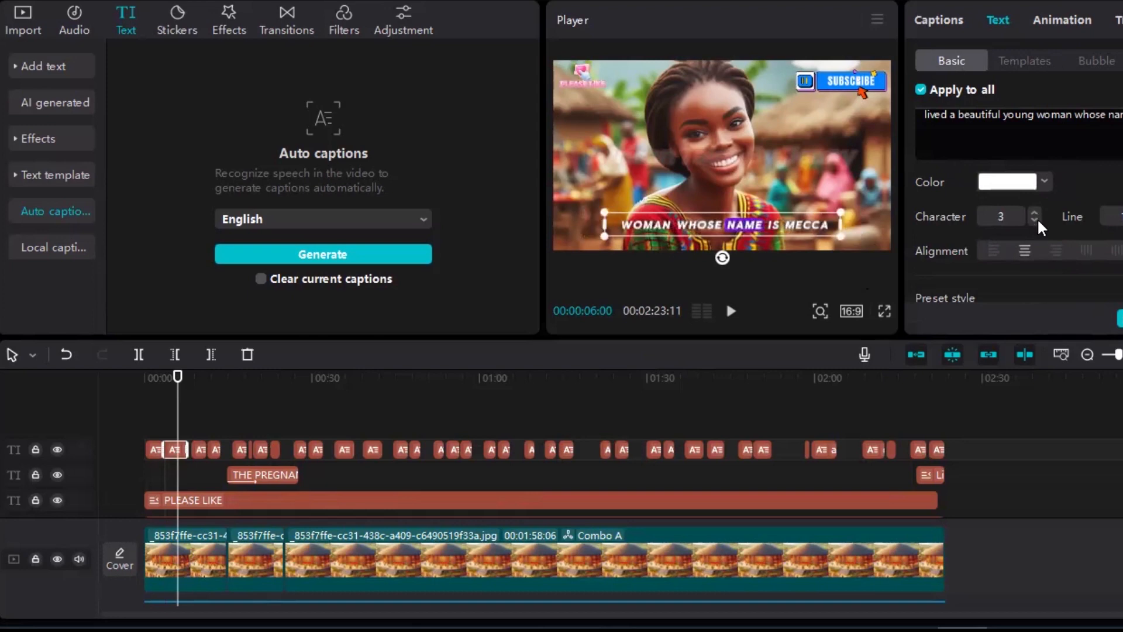
{"action": "left_click", "coordinate": [1036, 220]}
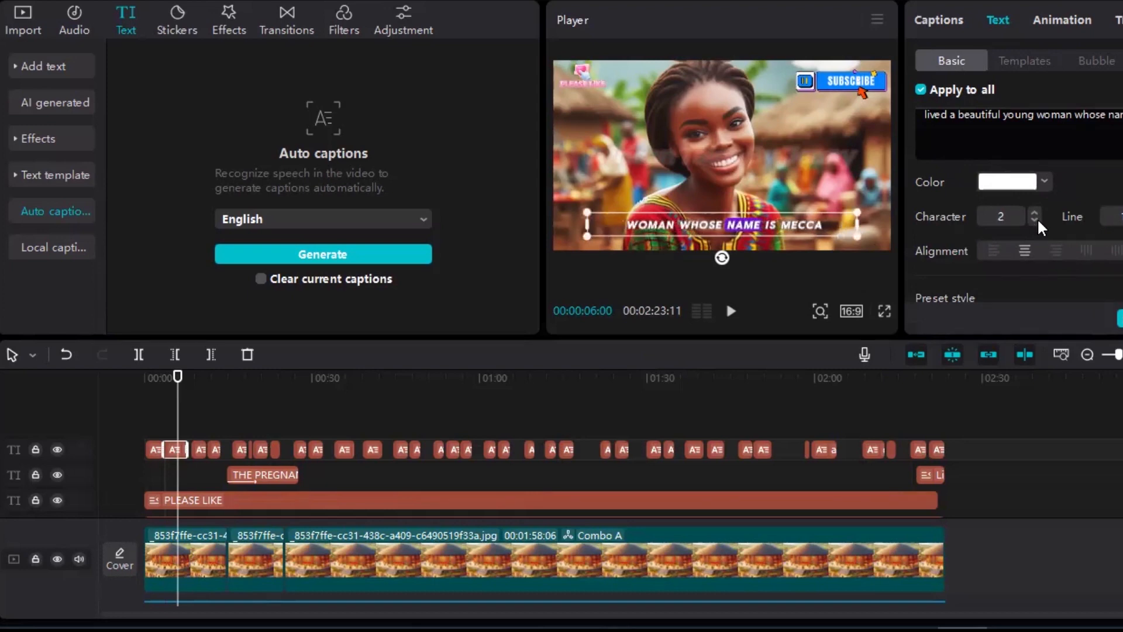
{"action": "left_click", "coordinate": [1036, 220]}
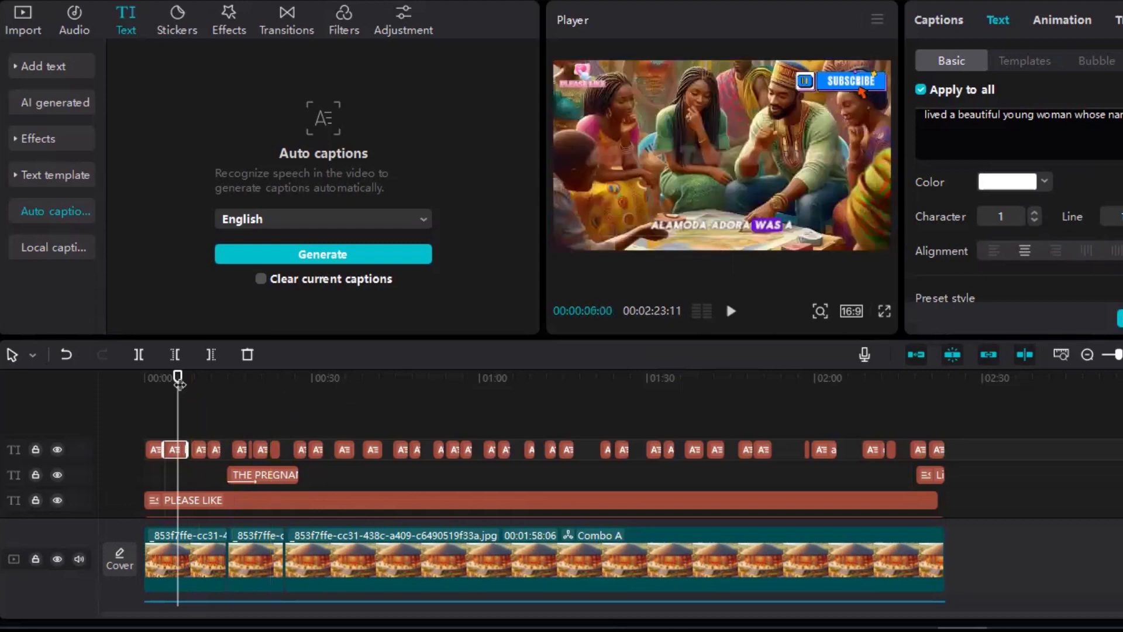
Step: Enlarge the preview area and play the video from the start to about 17 seconds to check the caption style
{"action": "left_click", "coordinate": [129, 379]}
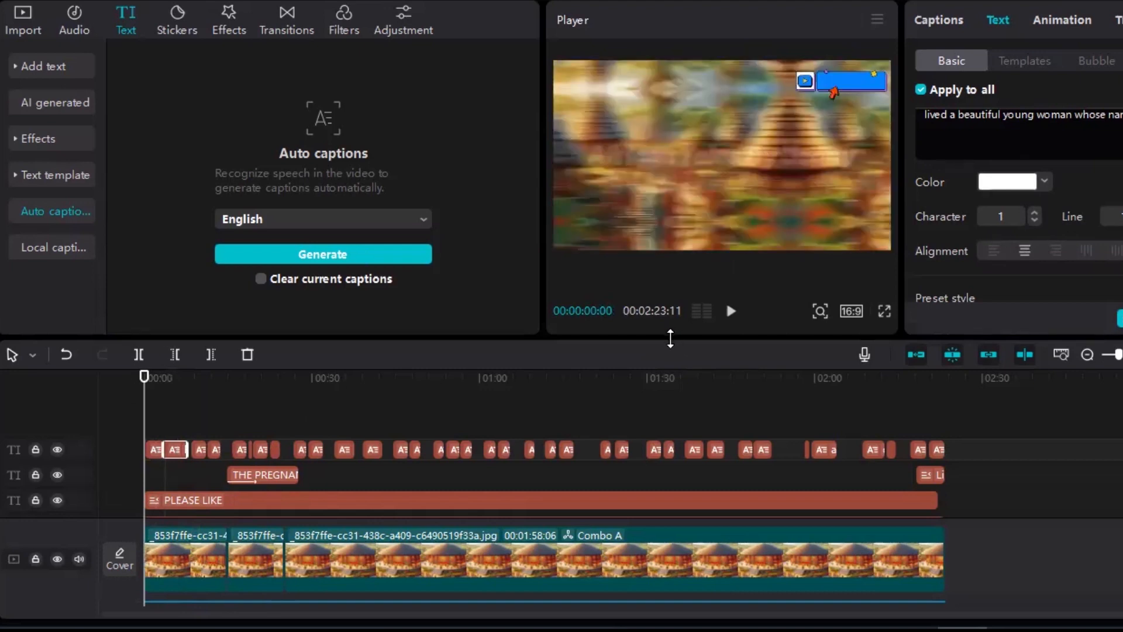
{"action": "left_click_drag", "start_coordinate": [671, 339], "coordinate": [690, 395]}
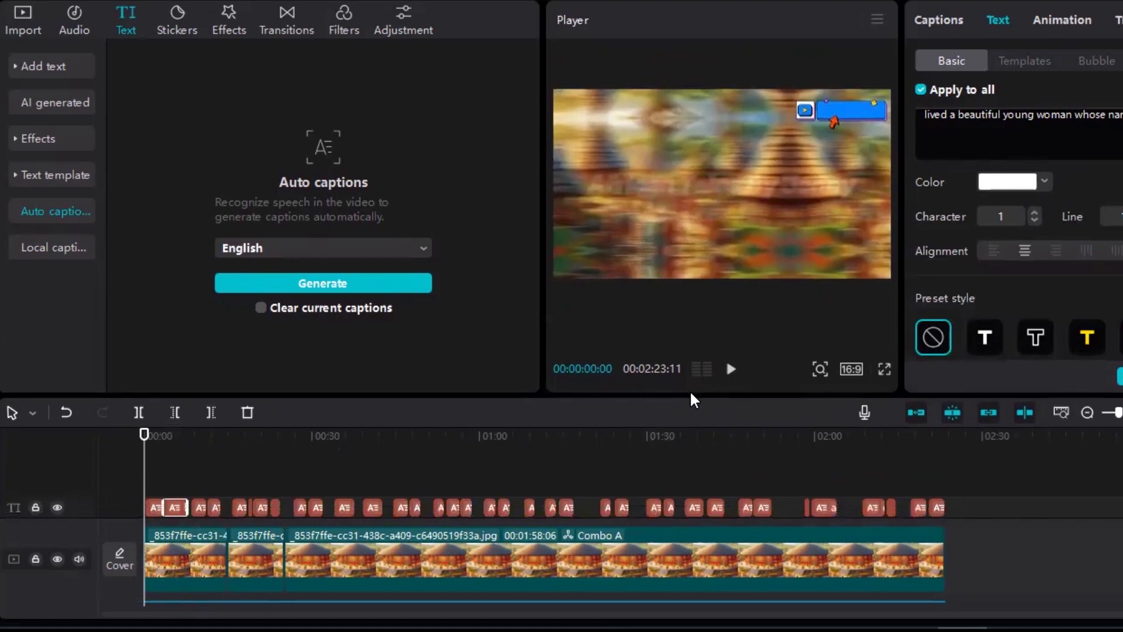
{"action": "left_click", "coordinate": [731, 370]}
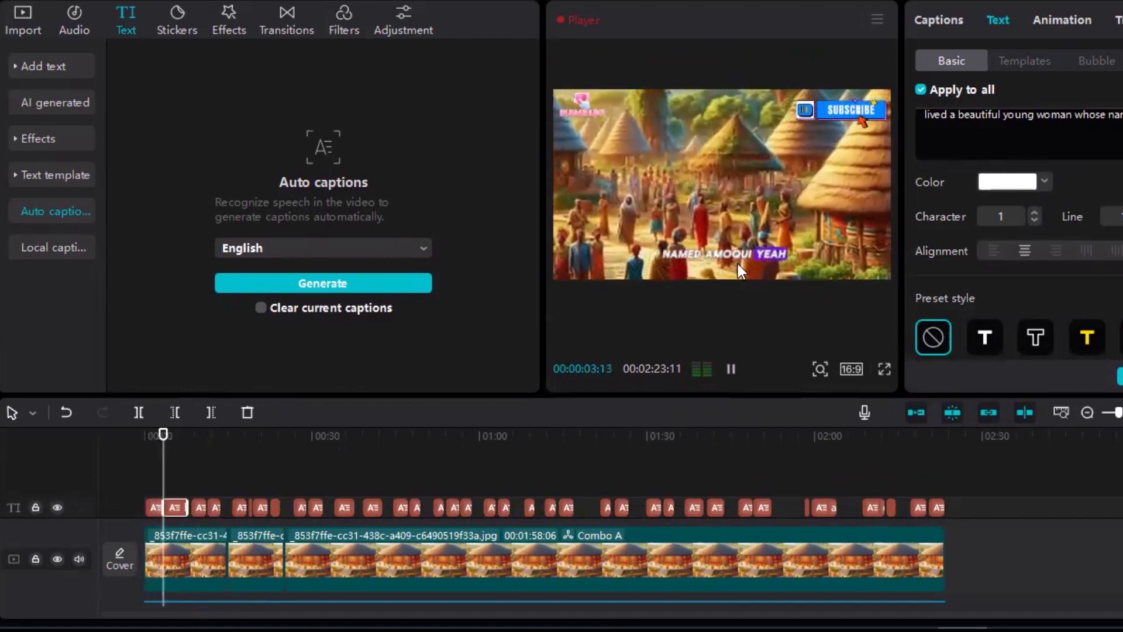
{"action": "left_click", "coordinate": [755, 255]}
{"action": "left_click", "coordinate": [731, 369]}
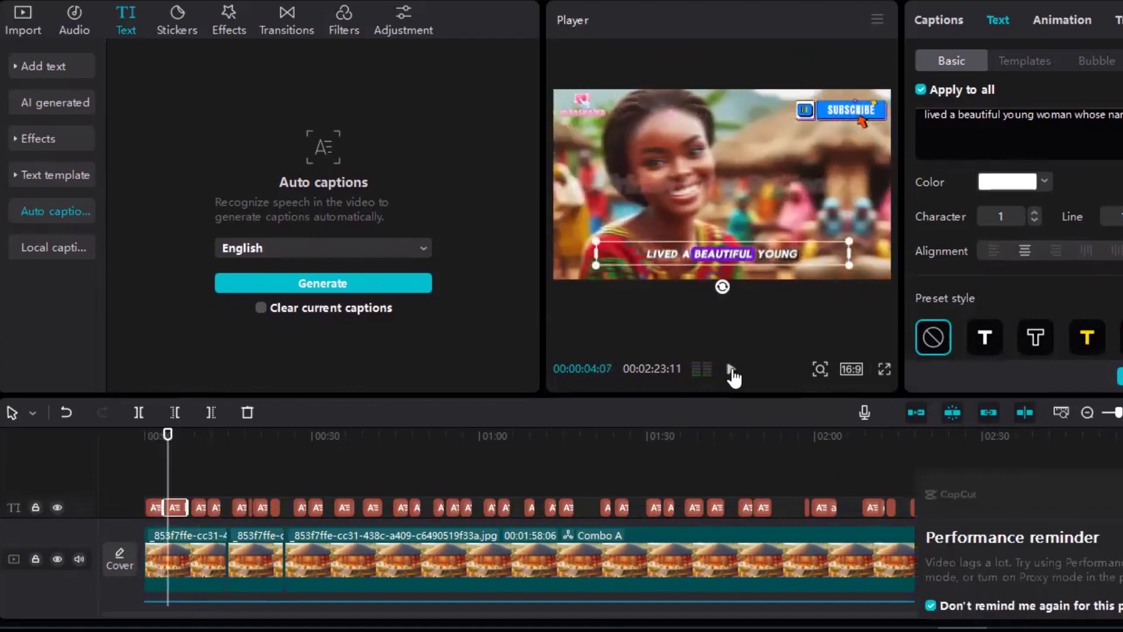
{"action": "left_click", "coordinate": [731, 369]}
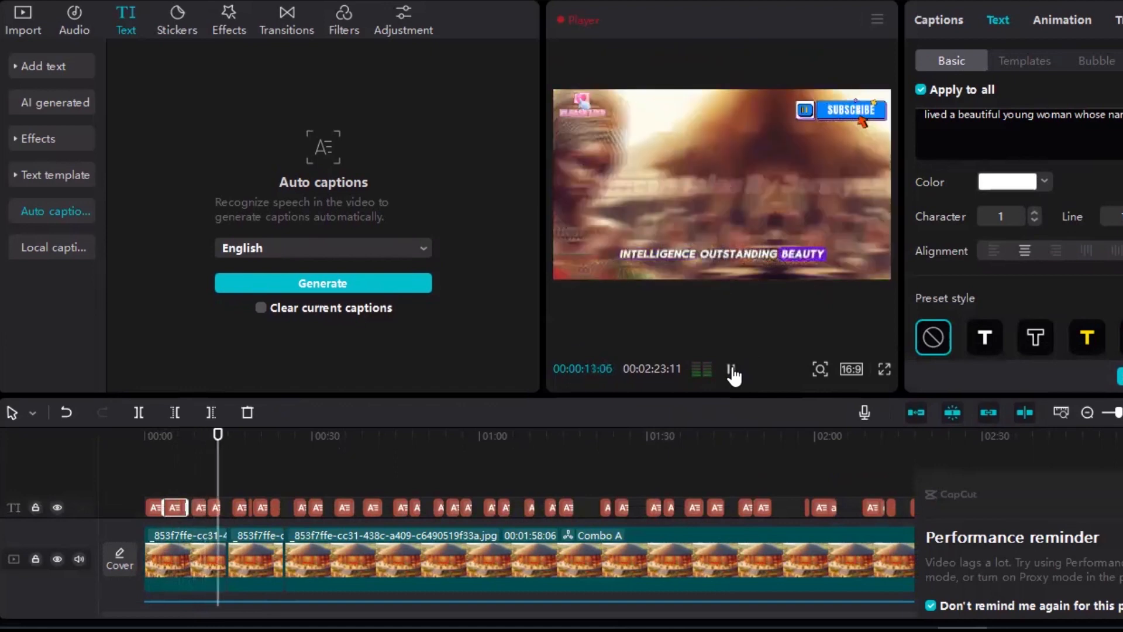
{"action": "key", "text": "space"}
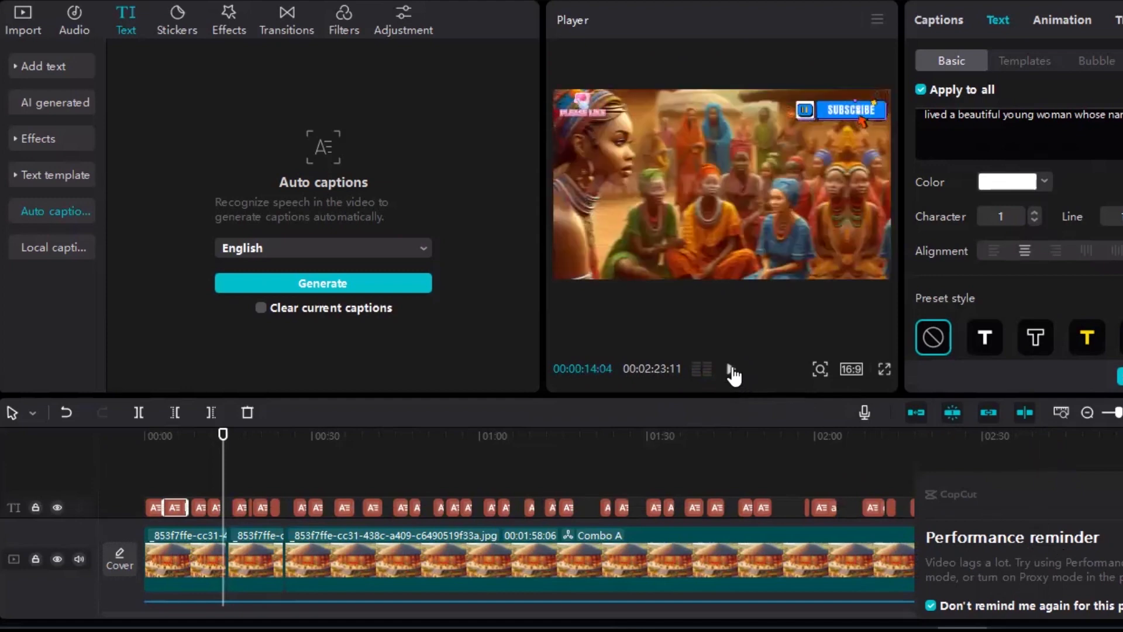
{"action": "left_click", "coordinate": [731, 370]}
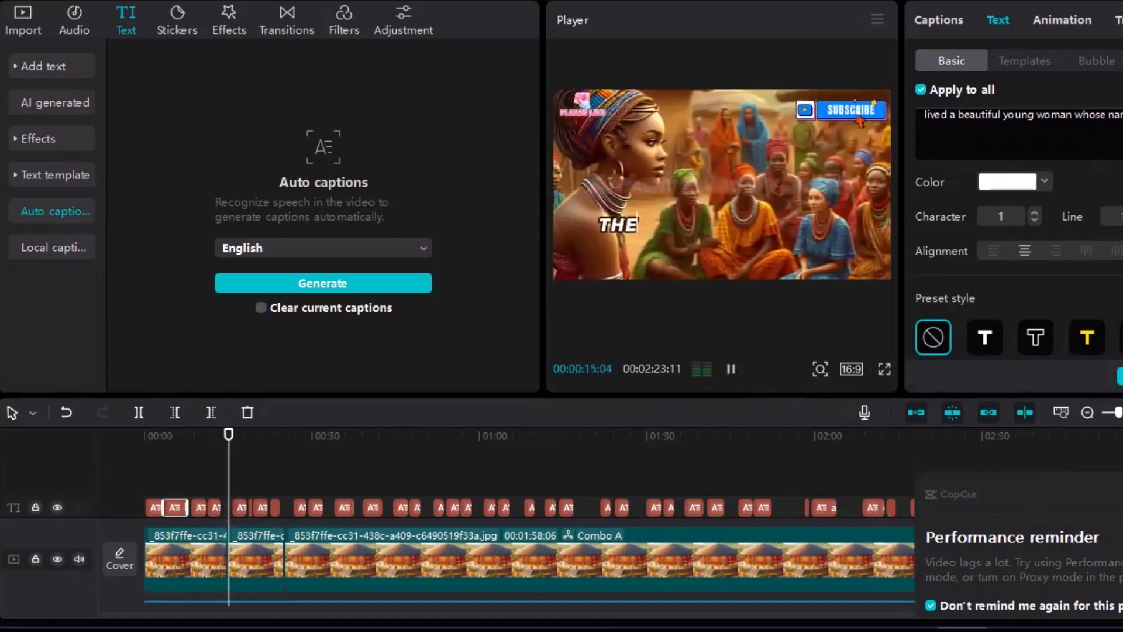
{"action": "left_click", "coordinate": [732, 368]}
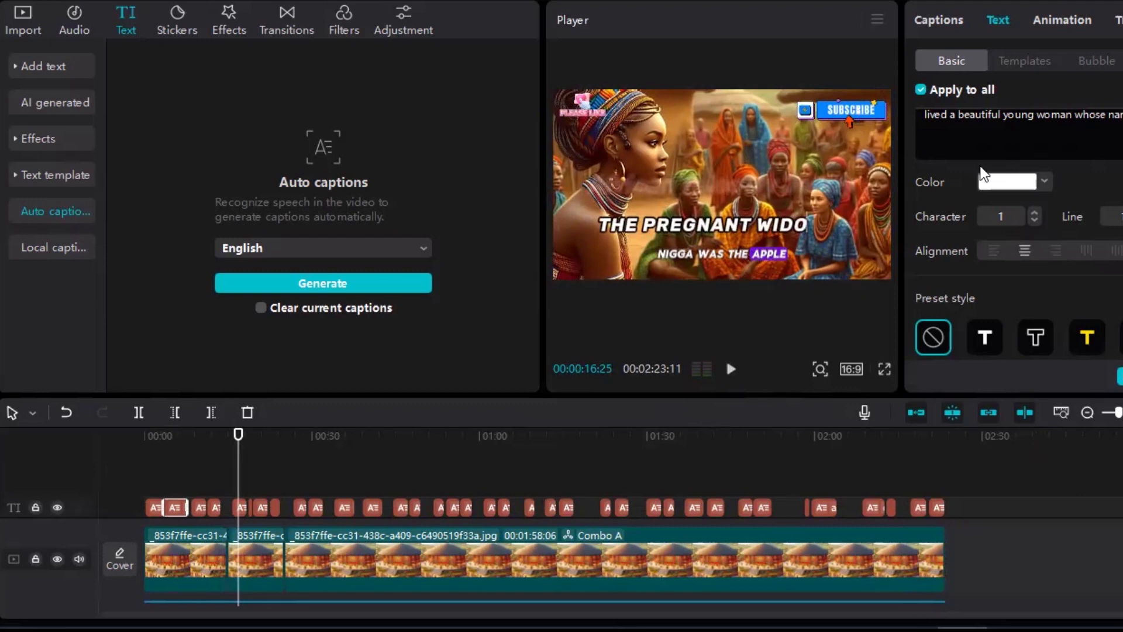
Step: Apply the two-line "THE QUICK BROWN FOX" template with yellow text to all captions and preview it from about 38 seconds
{"action": "left_click", "coordinate": [1035, 62]}
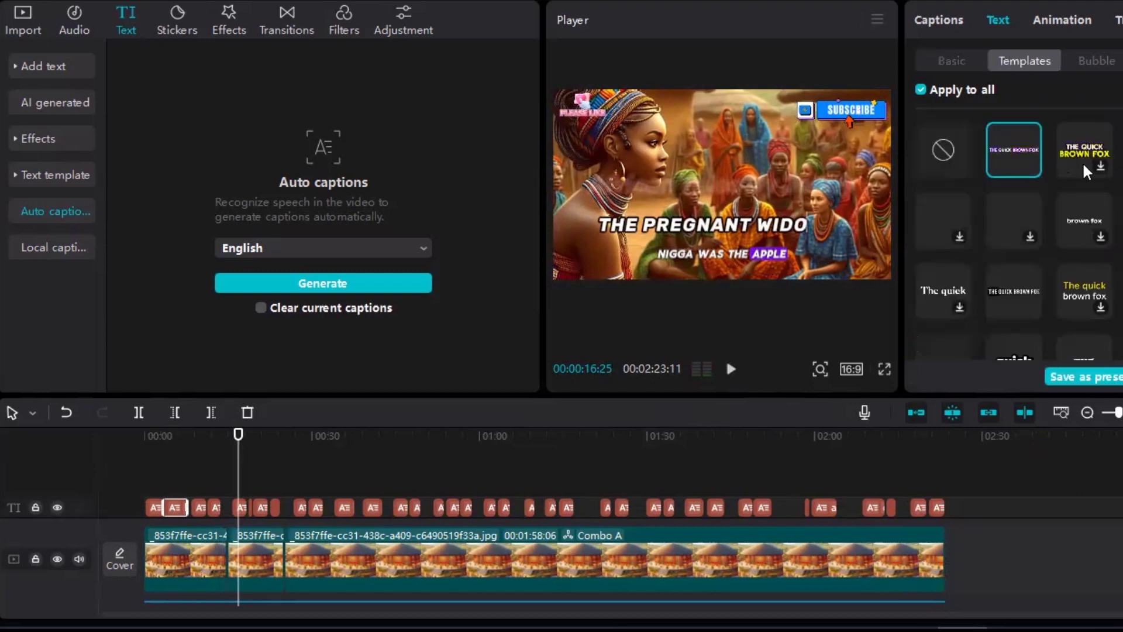
{"action": "left_click", "coordinate": [1085, 159]}
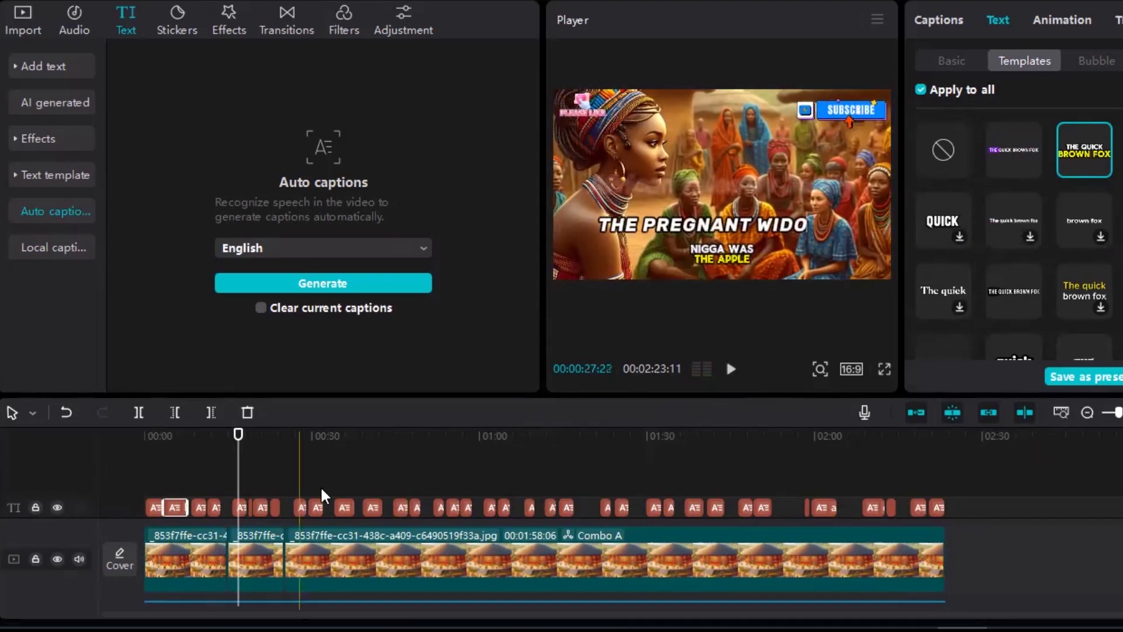
{"action": "left_click", "coordinate": [358, 473]}
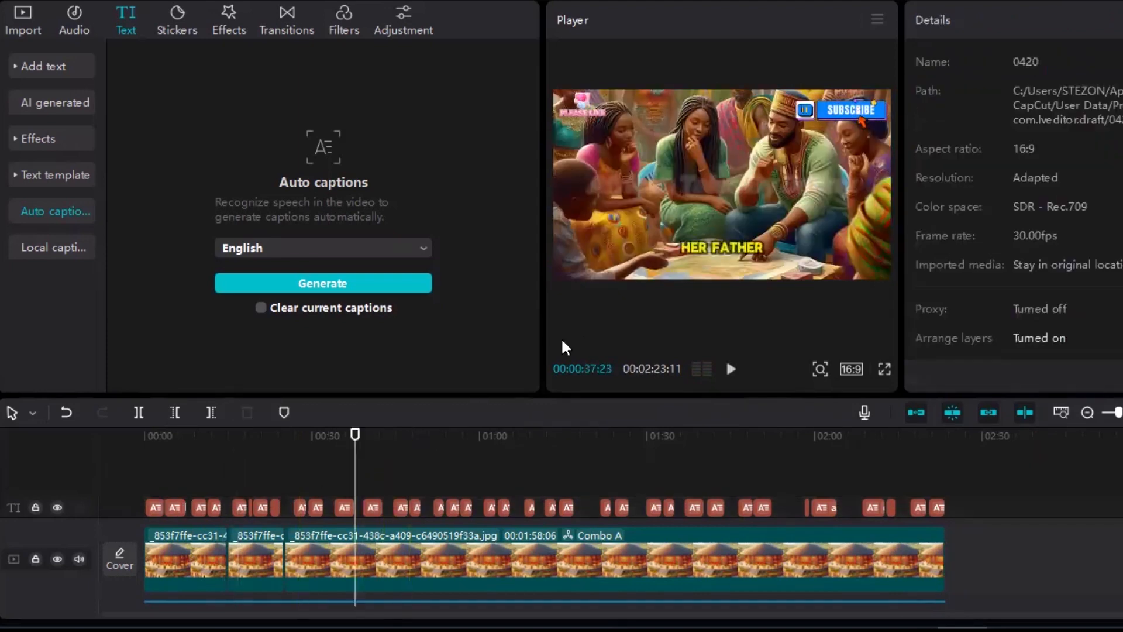
{"action": "left_click", "coordinate": [727, 369]}
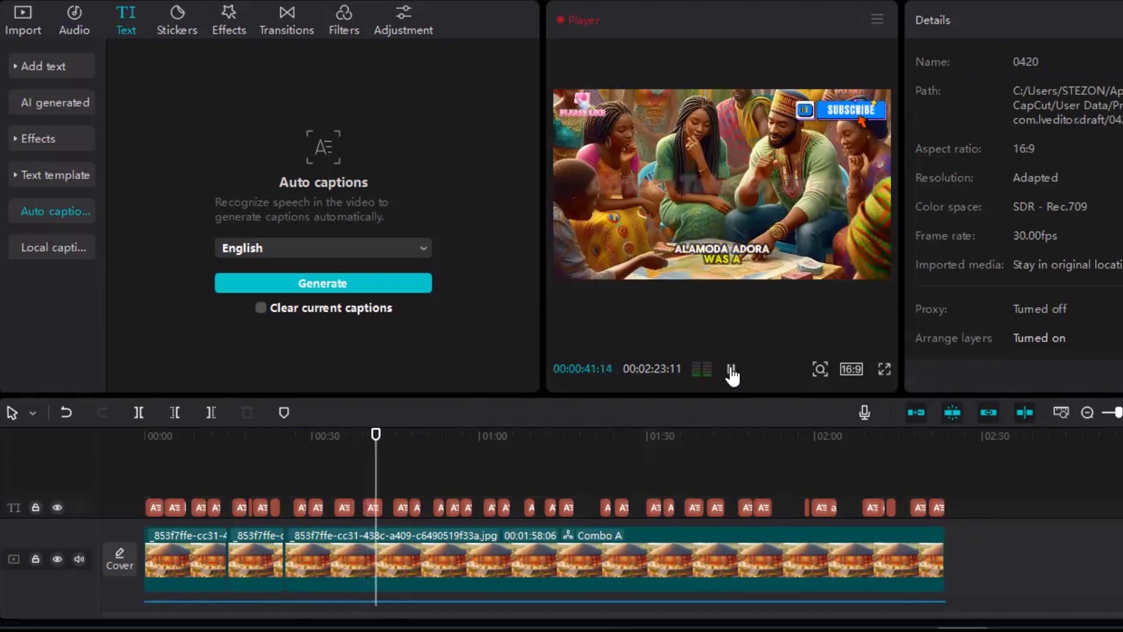
{"action": "left_click", "coordinate": [731, 370]}
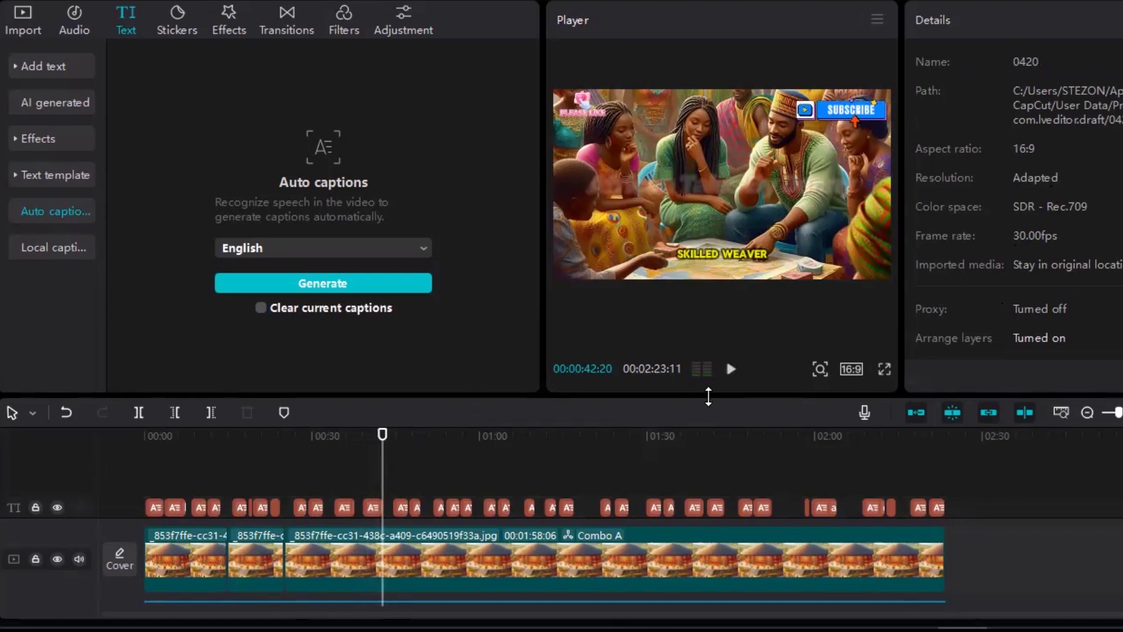
Step: Select the caption at about 42 seconds, reapply the purple-highlight template to all captions and enlarge the timeline area
{"action": "left_click", "coordinate": [373, 506]}
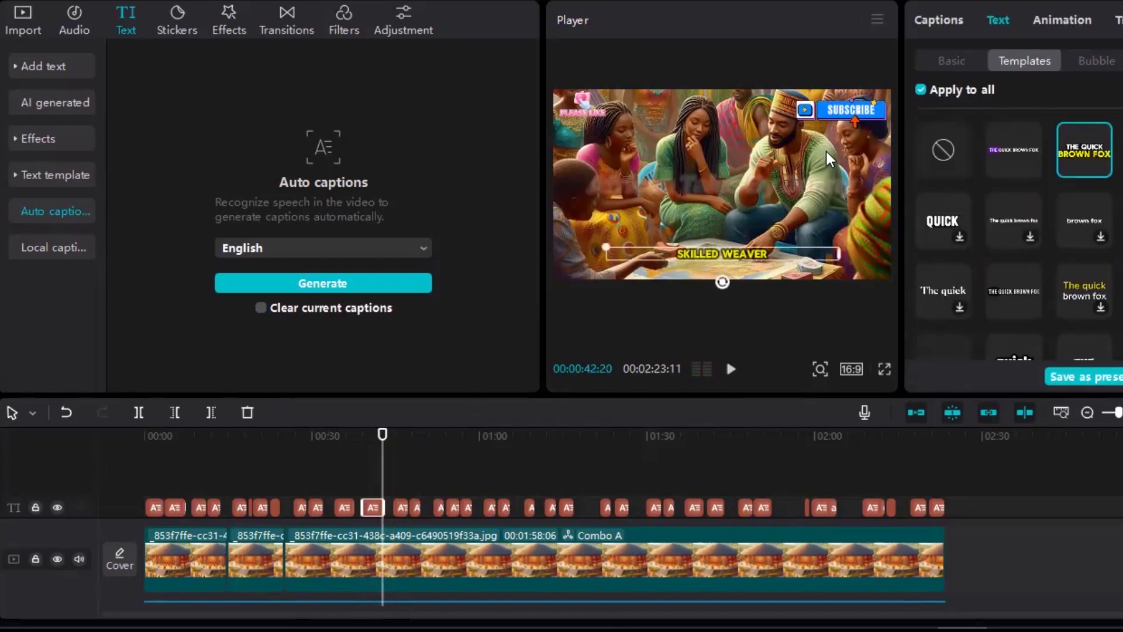
{"action": "left_click", "coordinate": [1011, 165]}
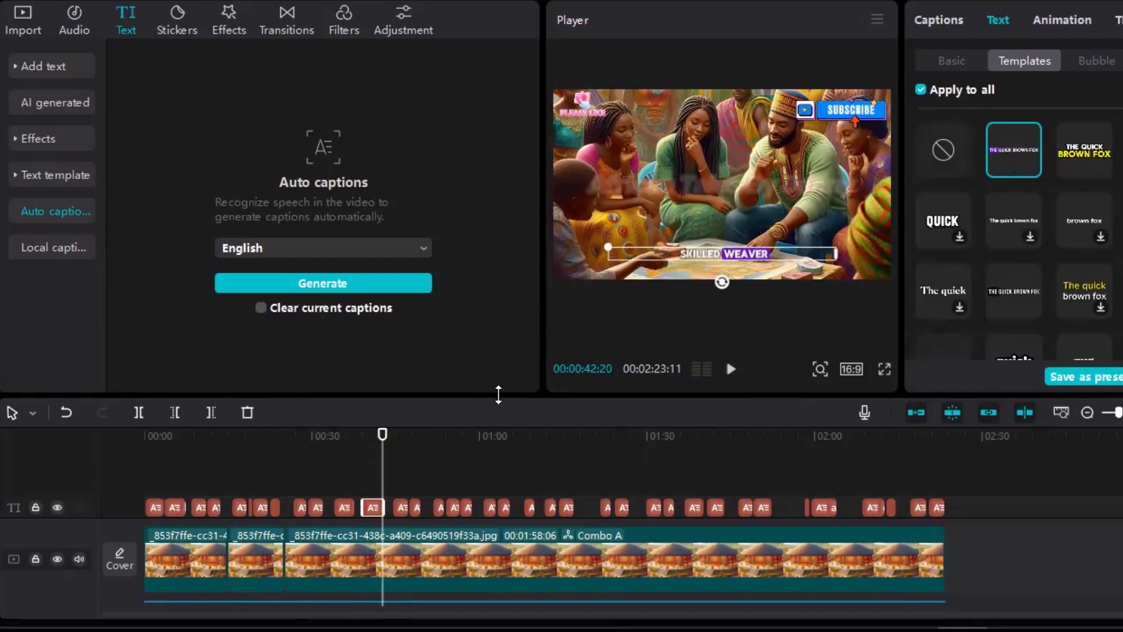
{"action": "left_click_drag", "start_coordinate": [509, 395], "coordinate": [514, 281]}
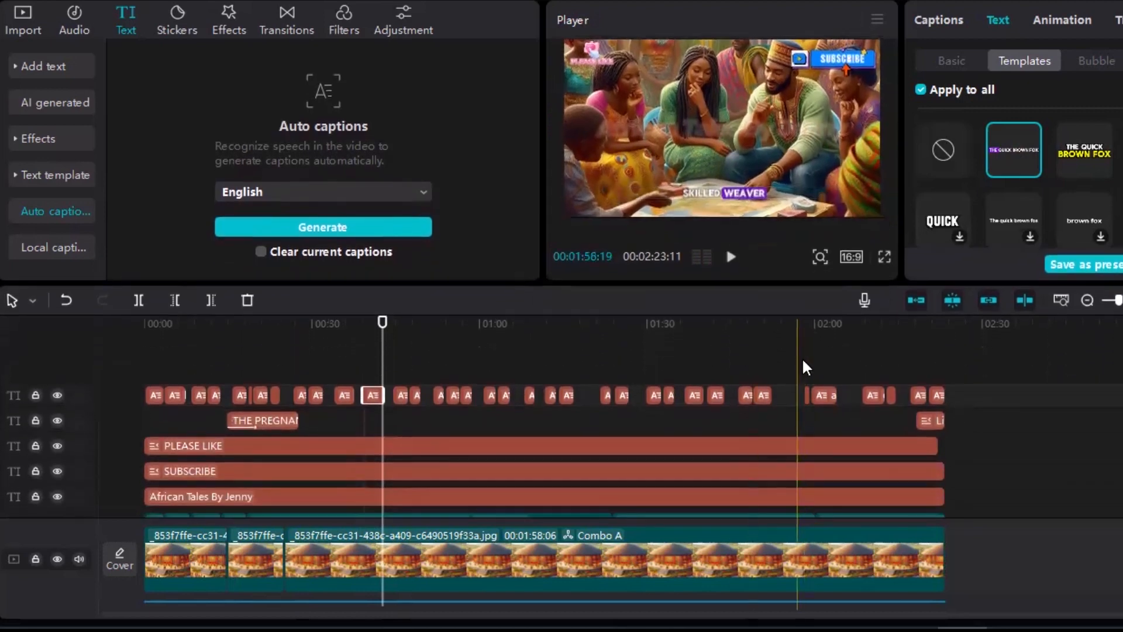
Step: Scrub the playhead from about 44 seconds to 1:49, back to the start and forward to about 31 seconds to check the captions
{"action": "left_click", "coordinate": [395, 368]}
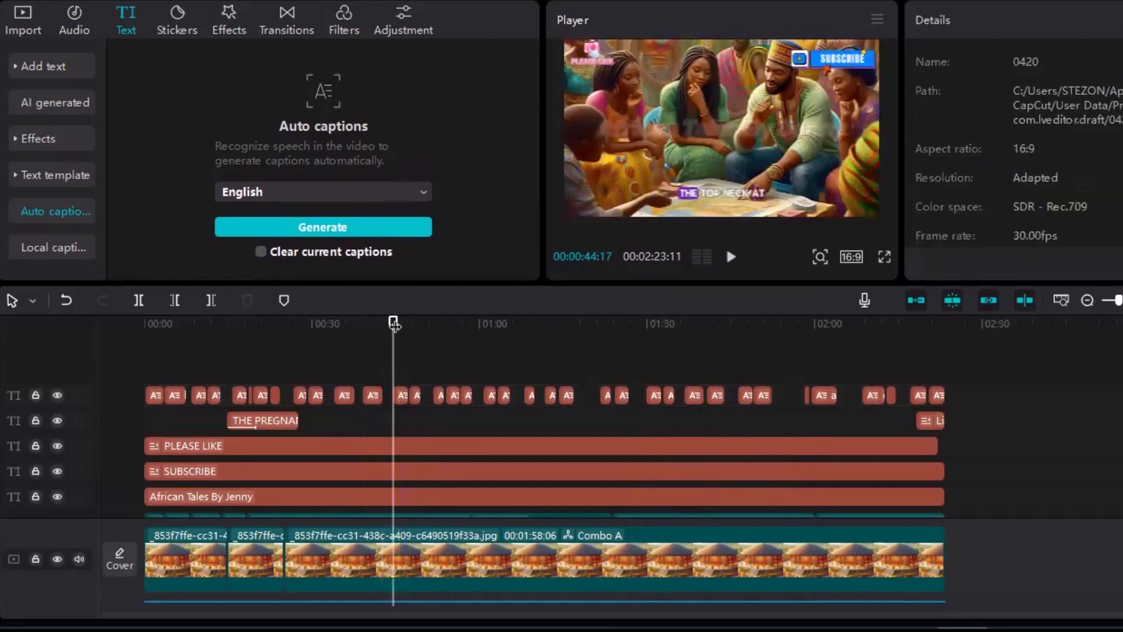
{"action": "left_click_drag", "start_coordinate": [394, 323], "coordinate": [753, 325]}
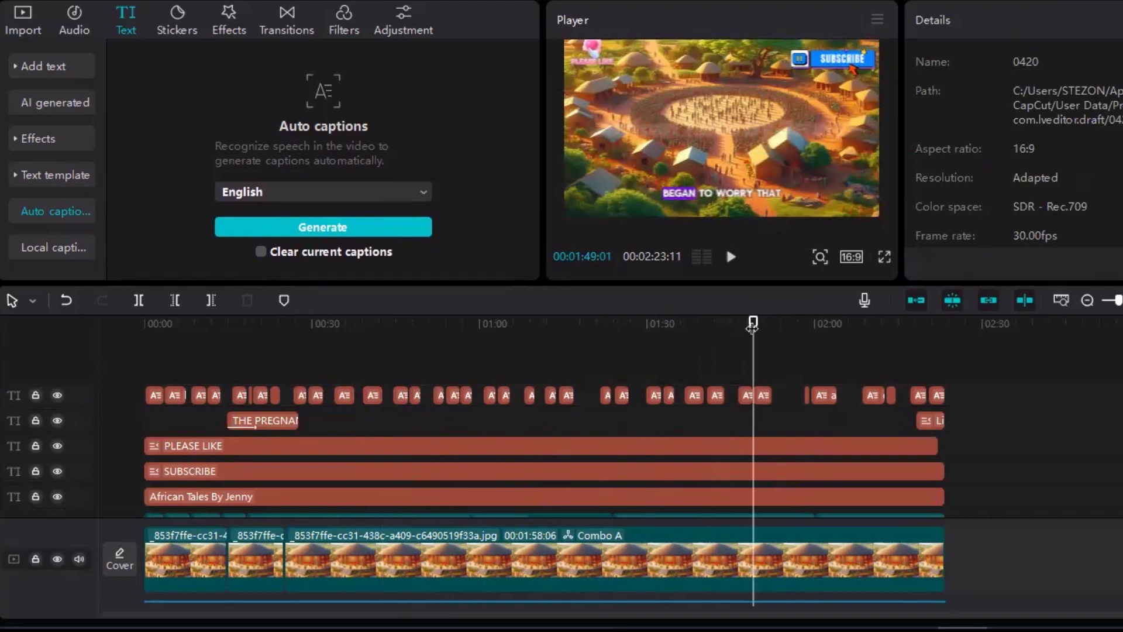
{"action": "left_click_drag", "start_coordinate": [753, 326], "coordinate": [144, 323]}
{"action": "left_click", "coordinate": [176, 325]}
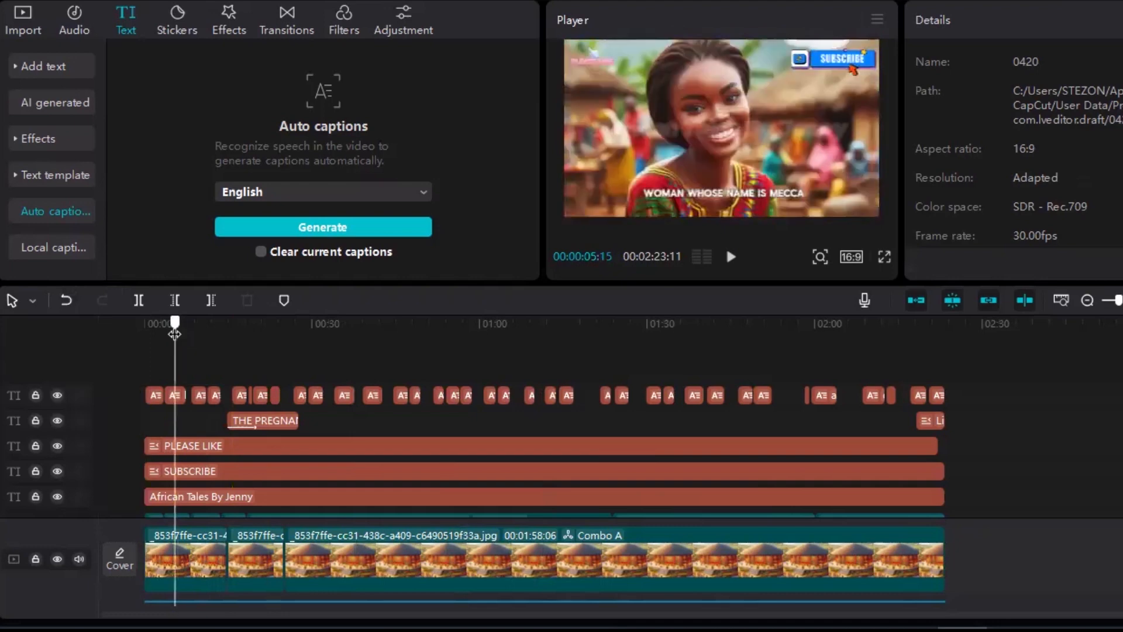
{"action": "left_click_drag", "start_coordinate": [176, 325], "coordinate": [317, 387]}
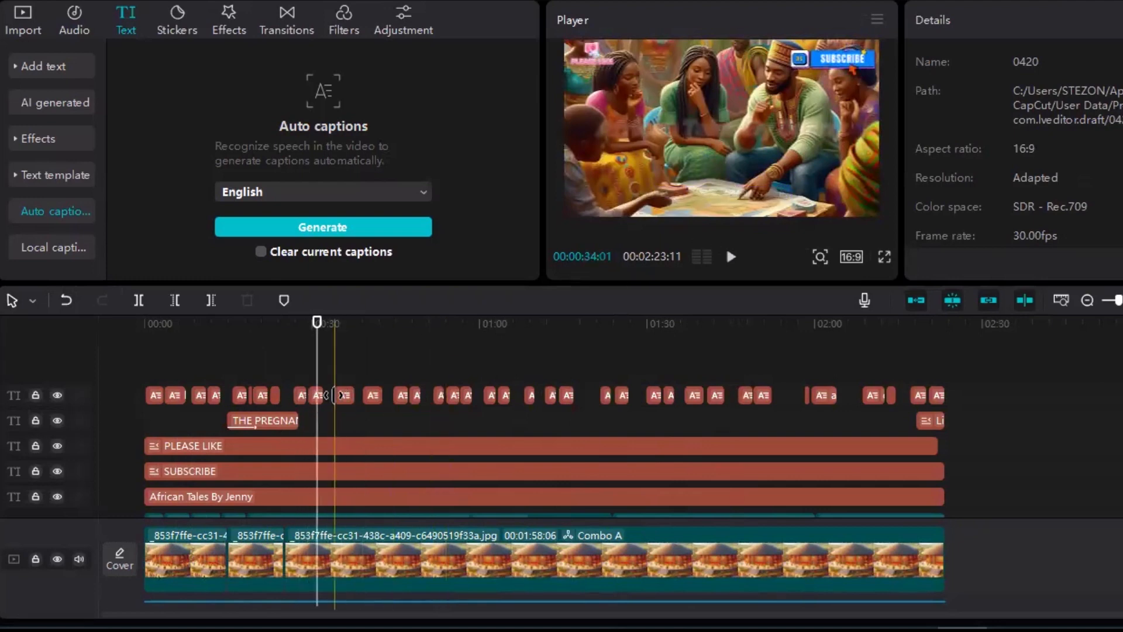
Step: Select the captions at about 31, 10 and 5 seconds to check their template, ending with the playhead near 6 seconds
{"action": "left_click", "coordinate": [312, 395]}
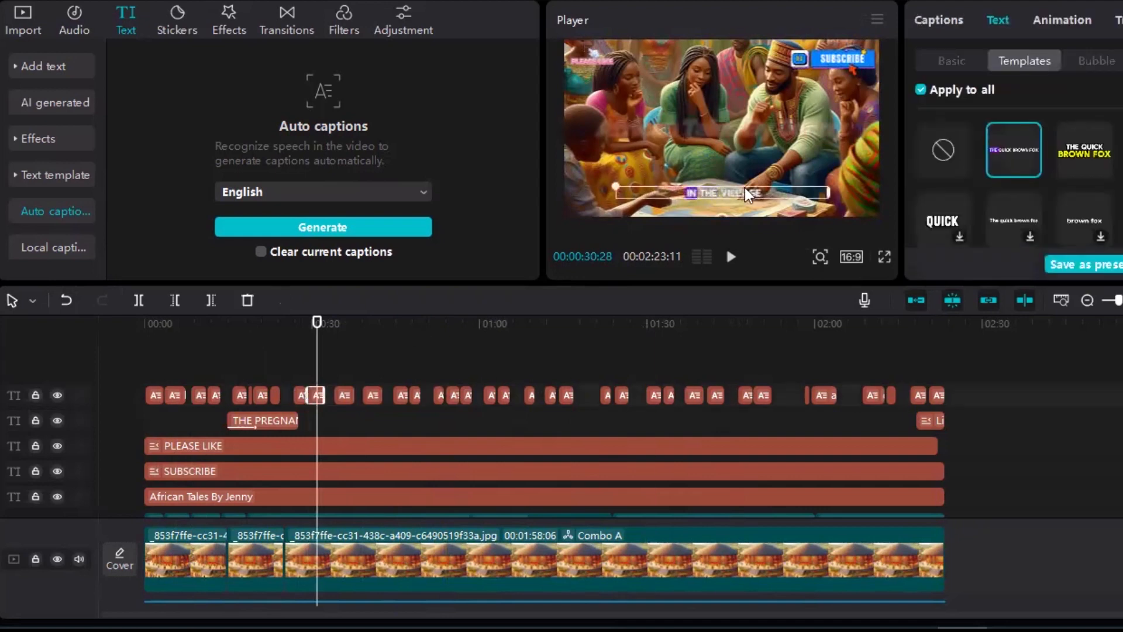
{"action": "left_click", "coordinate": [202, 364]}
{"action": "left_click", "coordinate": [201, 393]}
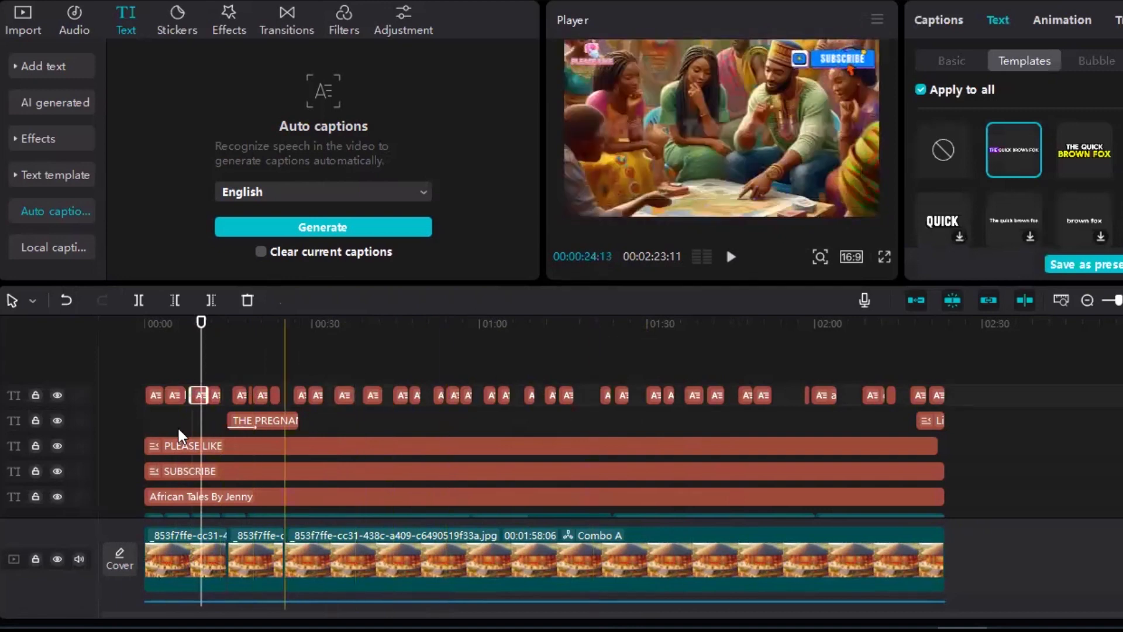
{"action": "left_click", "coordinate": [174, 395]}
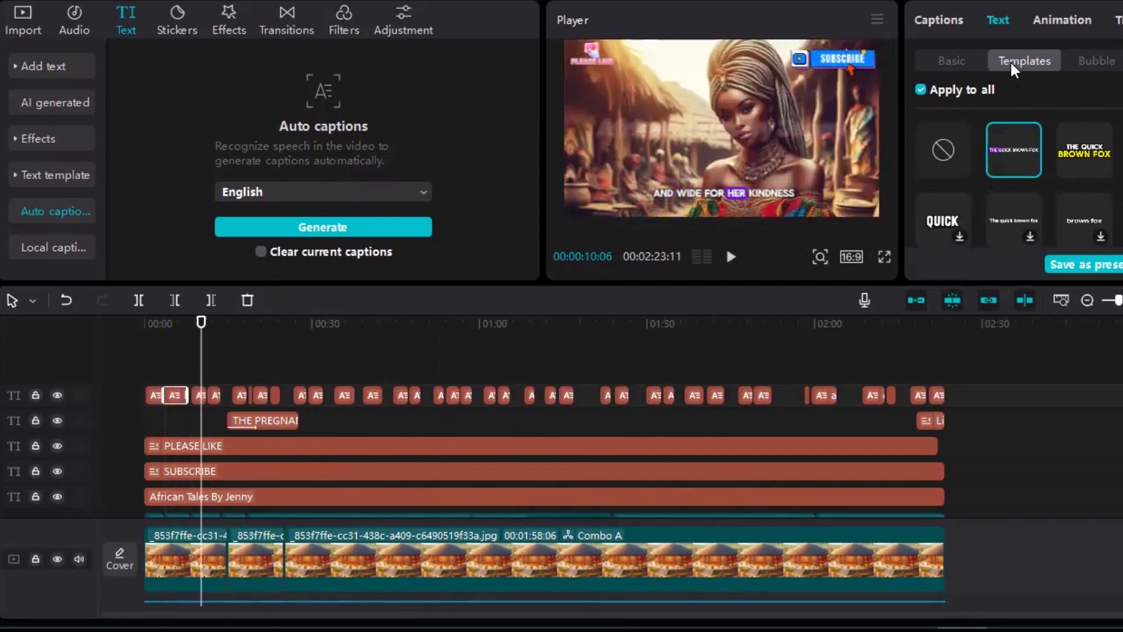
{"action": "left_click", "coordinate": [177, 383]}
{"action": "left_click", "coordinate": [176, 381]}
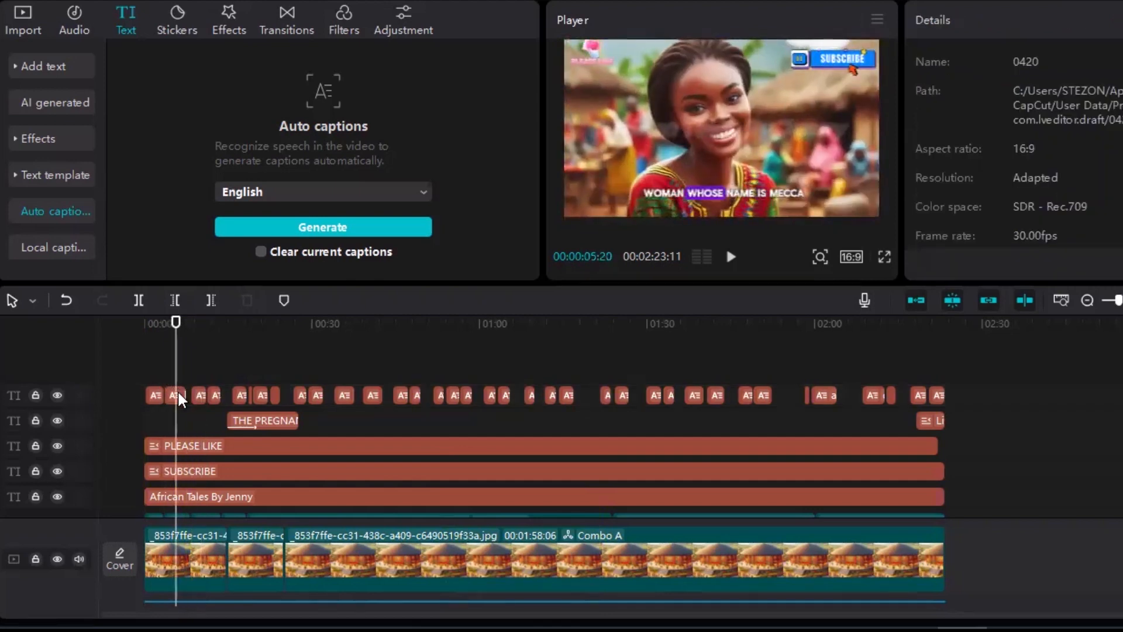
Step: Replace every "Mecca" in the captions with "NNEKA", starting from the second caption
{"action": "left_click", "coordinate": [178, 393]}
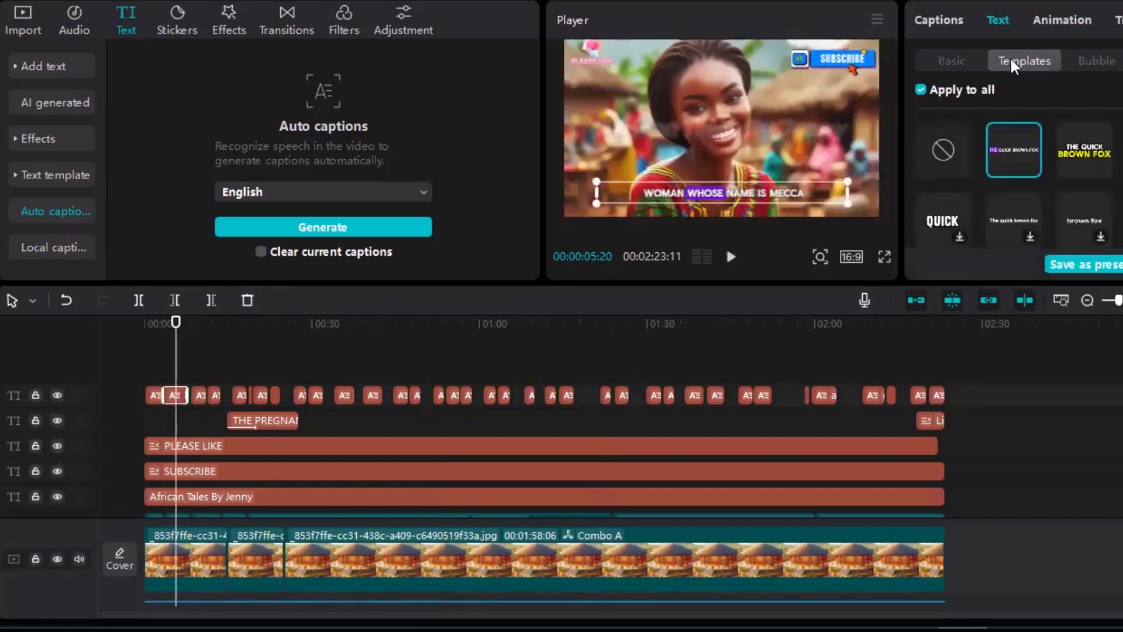
{"action": "left_click", "coordinate": [945, 19]}
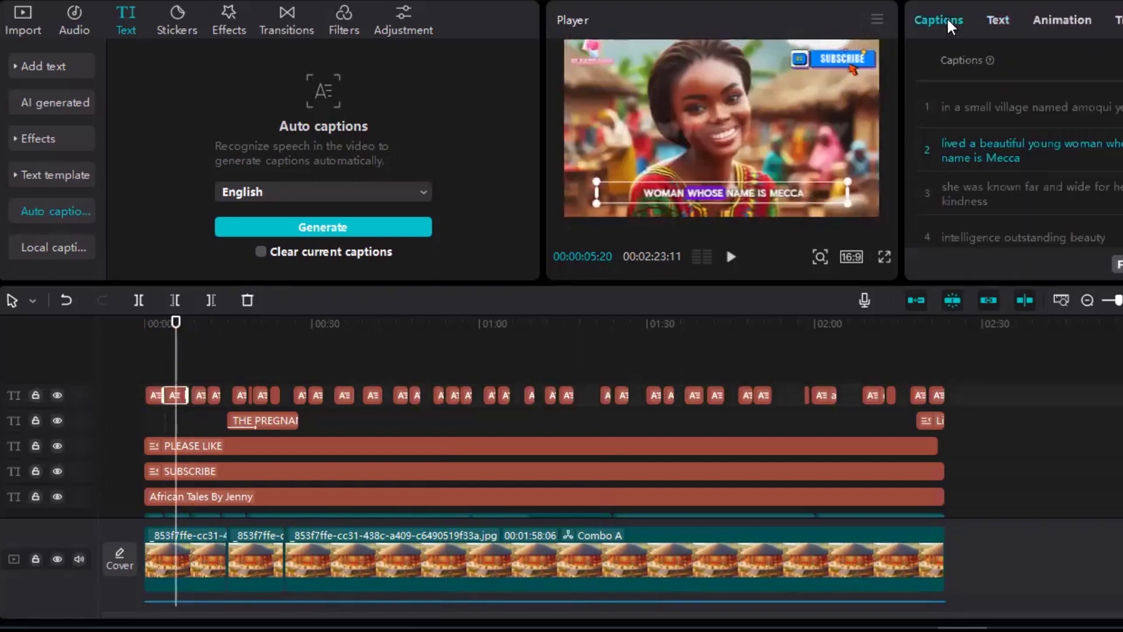
{"action": "left_click", "coordinate": [996, 16]}
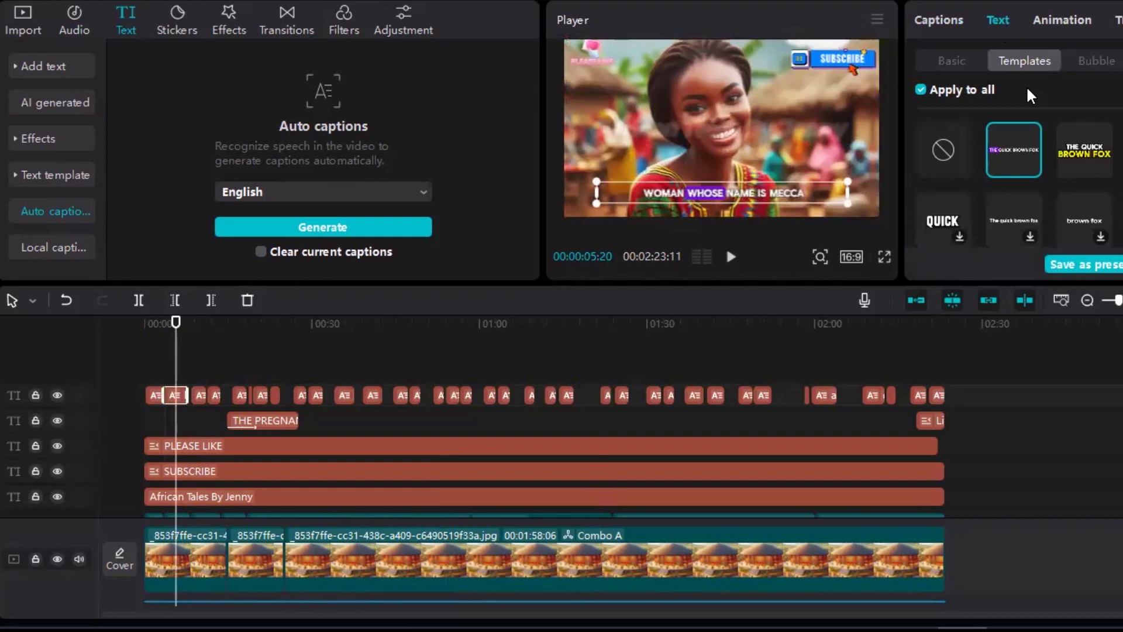
{"action": "left_click", "coordinate": [942, 16]}
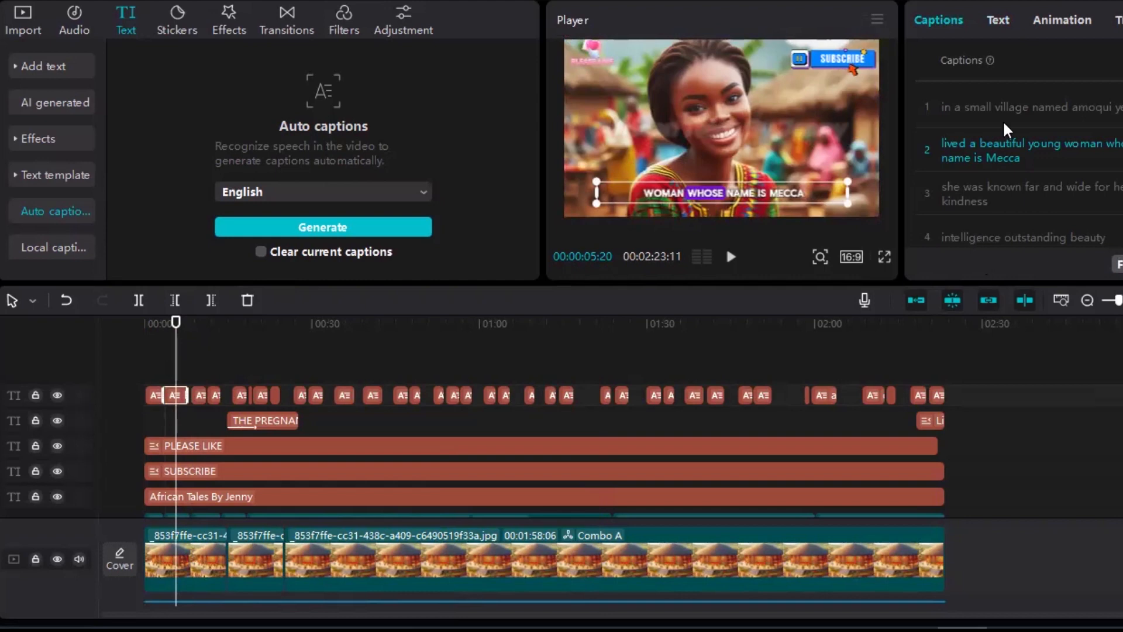
{"action": "double_click", "coordinate": [1007, 154]}
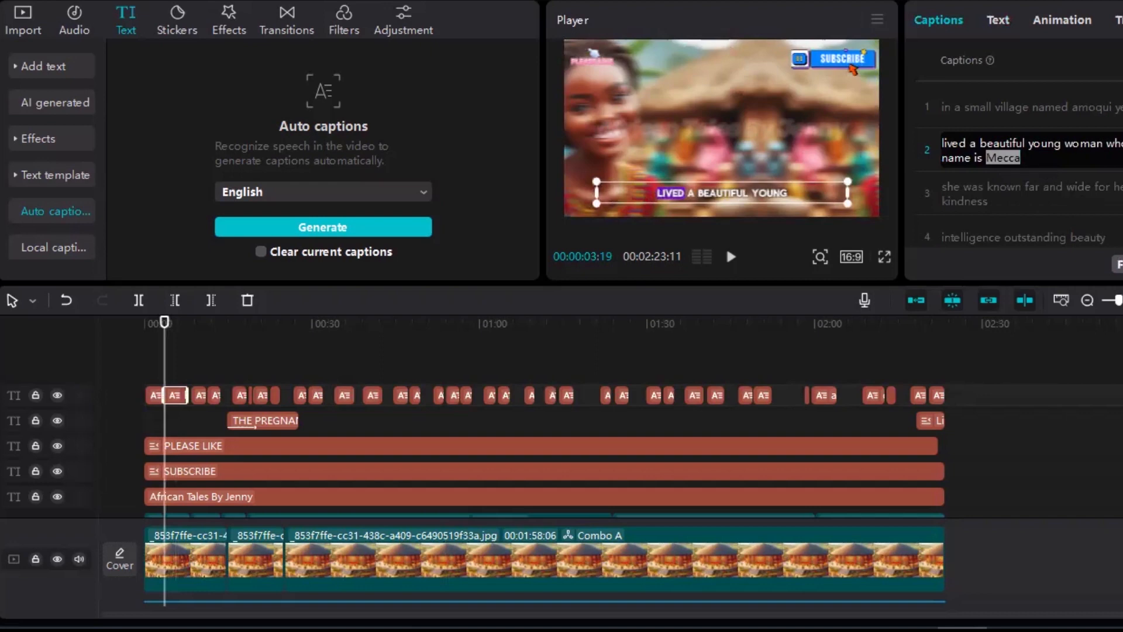
{"action": "left_click", "coordinate": [1118, 264]}
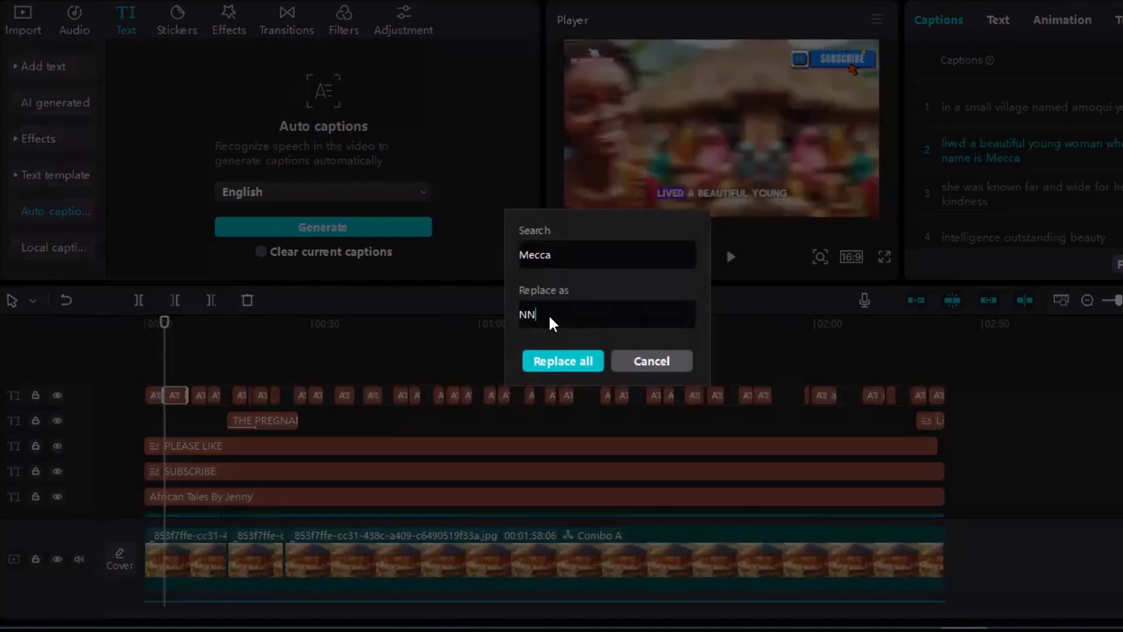
{"action": "left_click", "coordinate": [569, 358]}
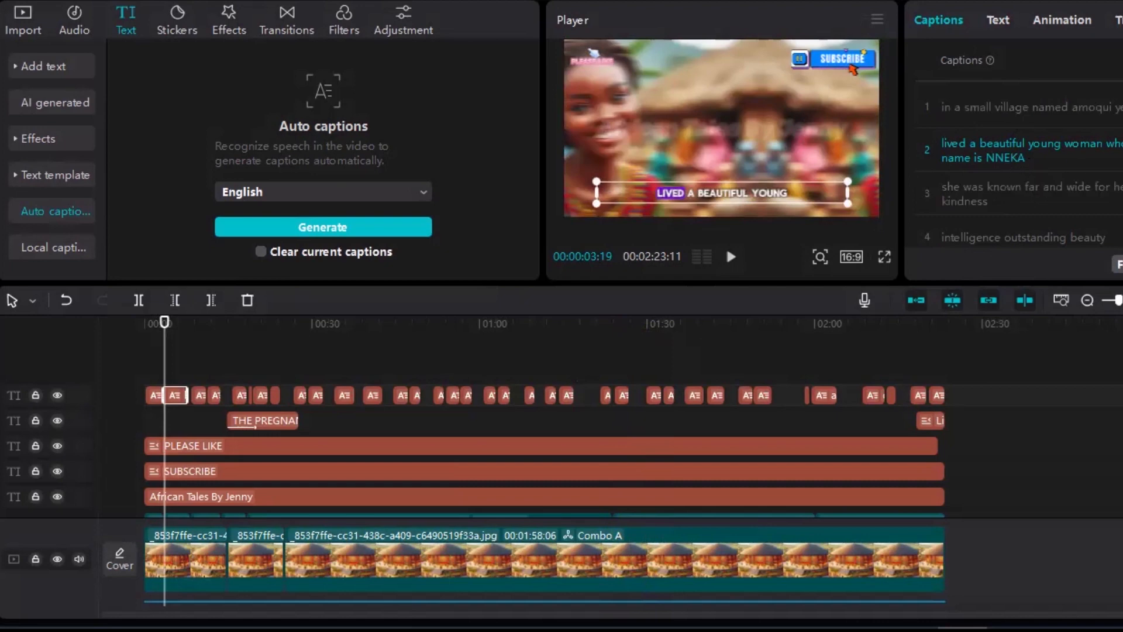
Step: Replace the mistranscribed first word of caption 5 with "SHE" throughout all captions
{"action": "scroll", "coordinate": [1023, 163], "scroll_direction": "down", "scroll_amount": 3}
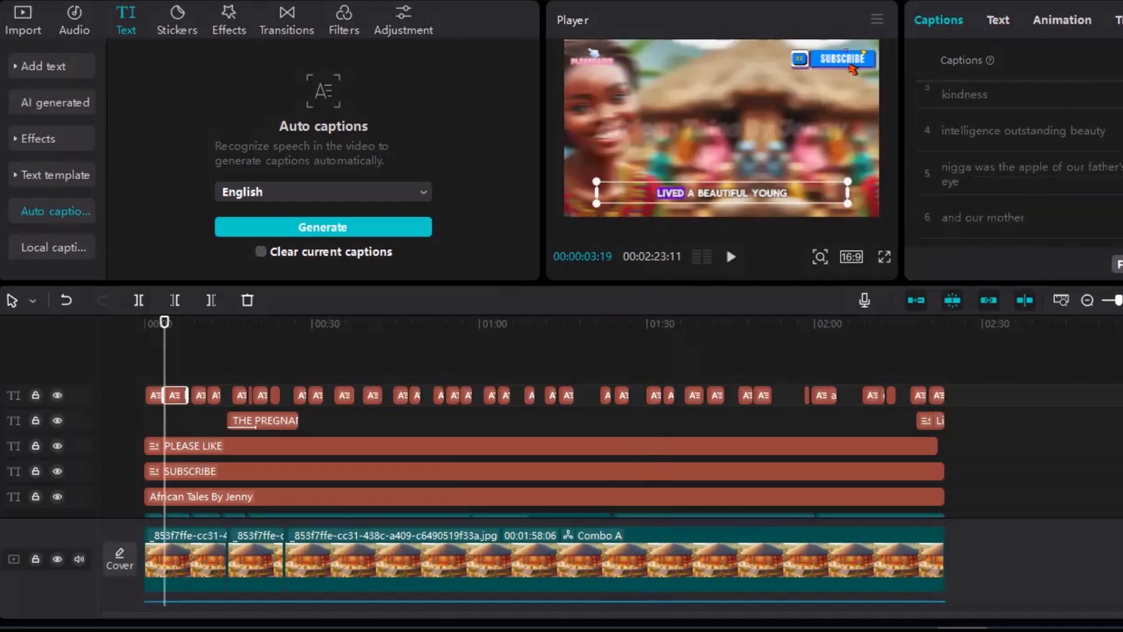
{"action": "scroll", "coordinate": [981, 134], "scroll_direction": "down", "scroll_amount": 1}
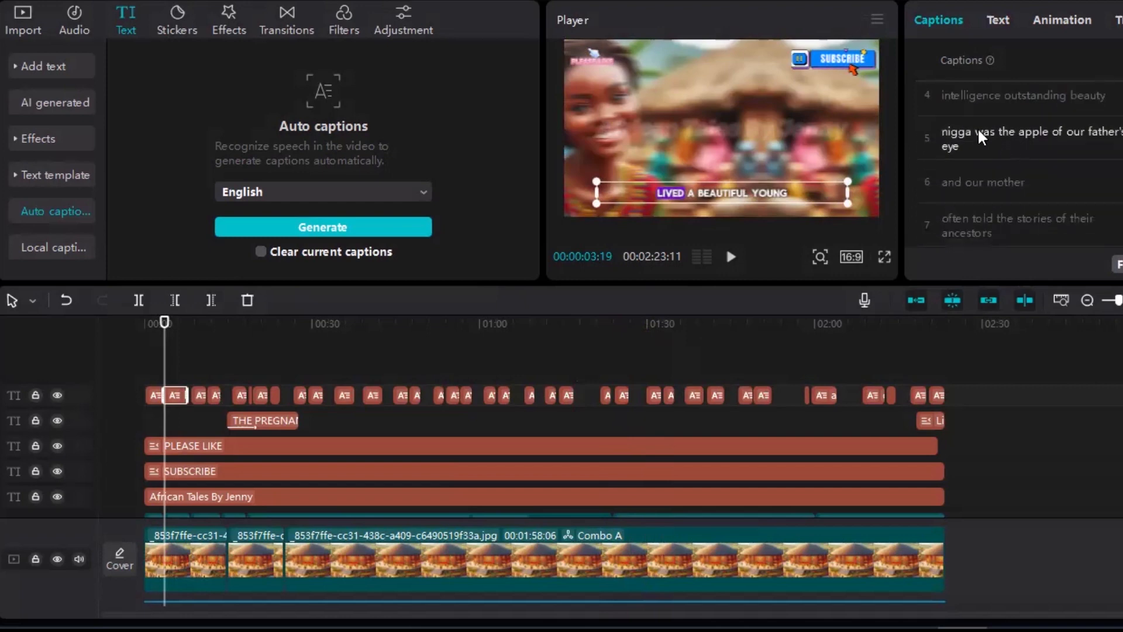
{"action": "double_click", "coordinate": [960, 135]}
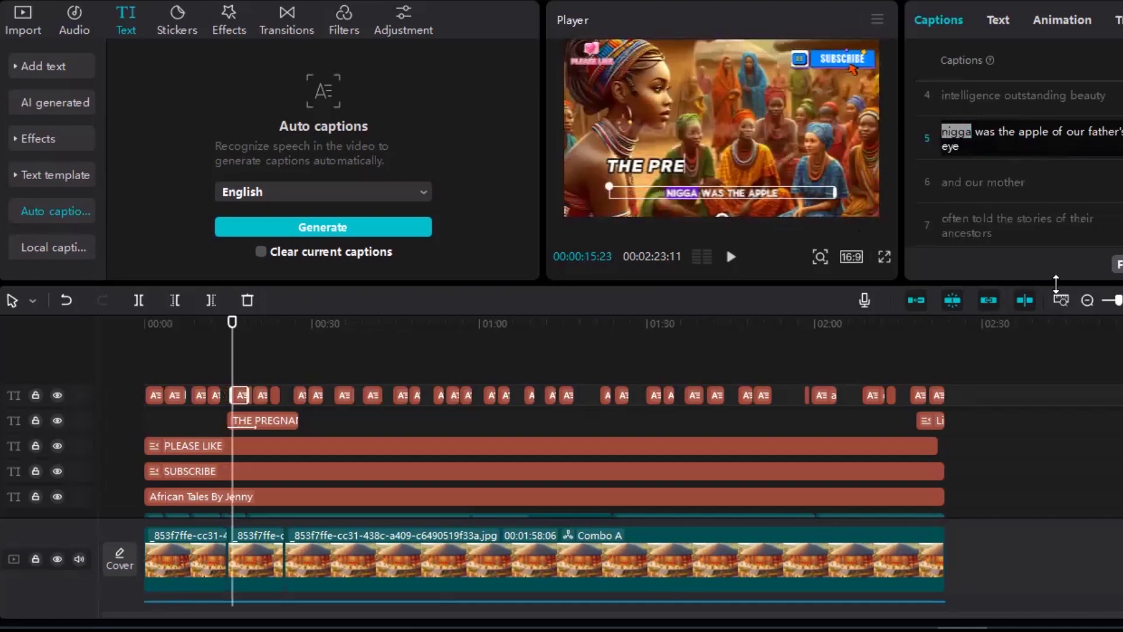
{"action": "left_click", "coordinate": [1117, 264]}
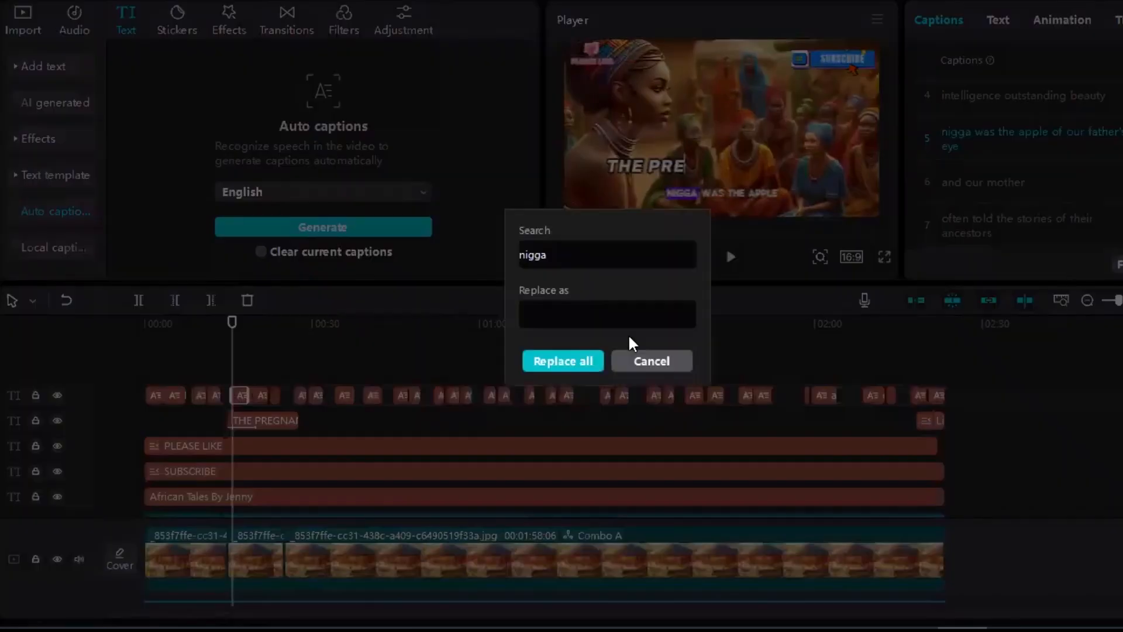
{"action": "left_click", "coordinate": [603, 314]}
{"action": "type", "text": "SHE"}
{"action": "left_click", "coordinate": [585, 357]}
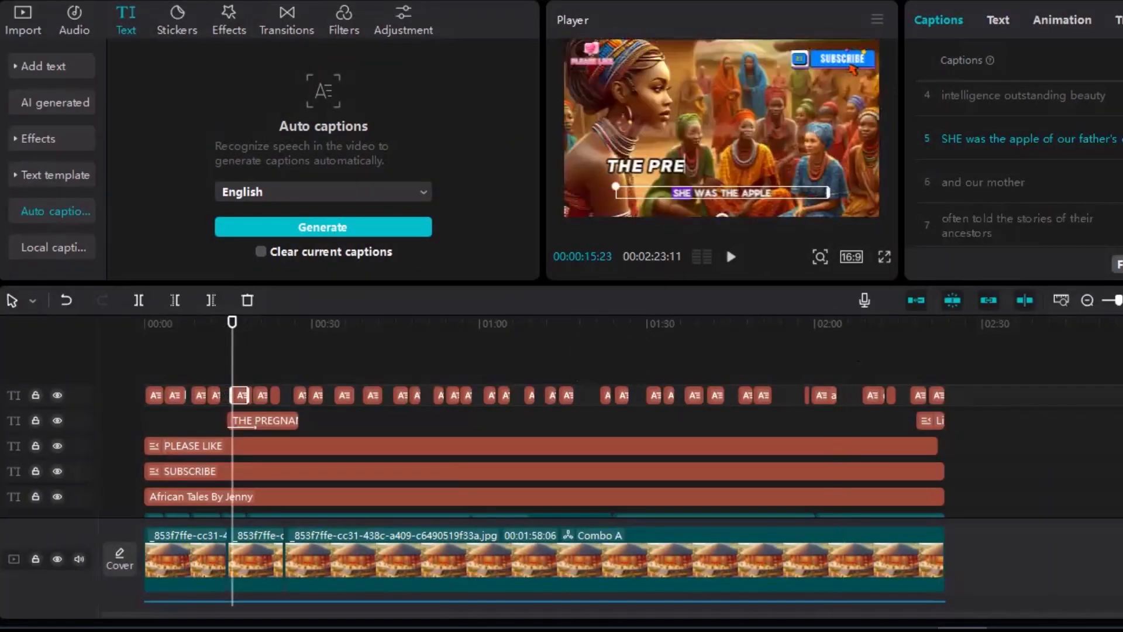
Step: Correct the name "Neka" at the start of caption 9 to "NNEKA", keeping the possessive ending
{"action": "scroll", "coordinate": [1024, 163], "scroll_direction": "down", "scroll_amount": 3}
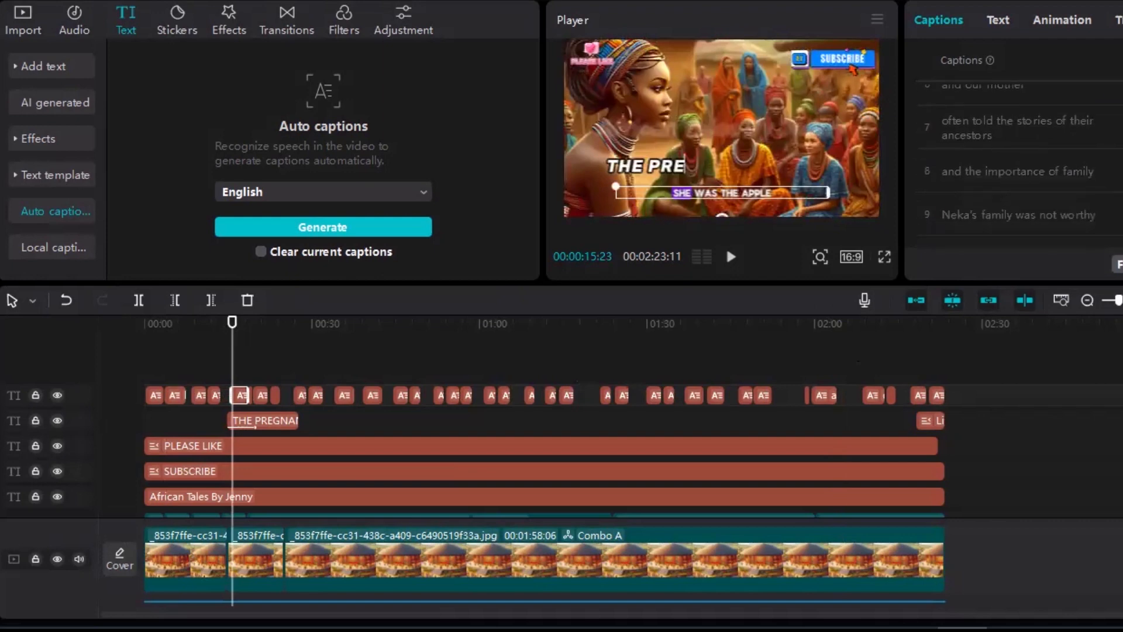
{"action": "scroll", "coordinate": [1024, 153], "scroll_direction": "down", "scroll_amount": 2}
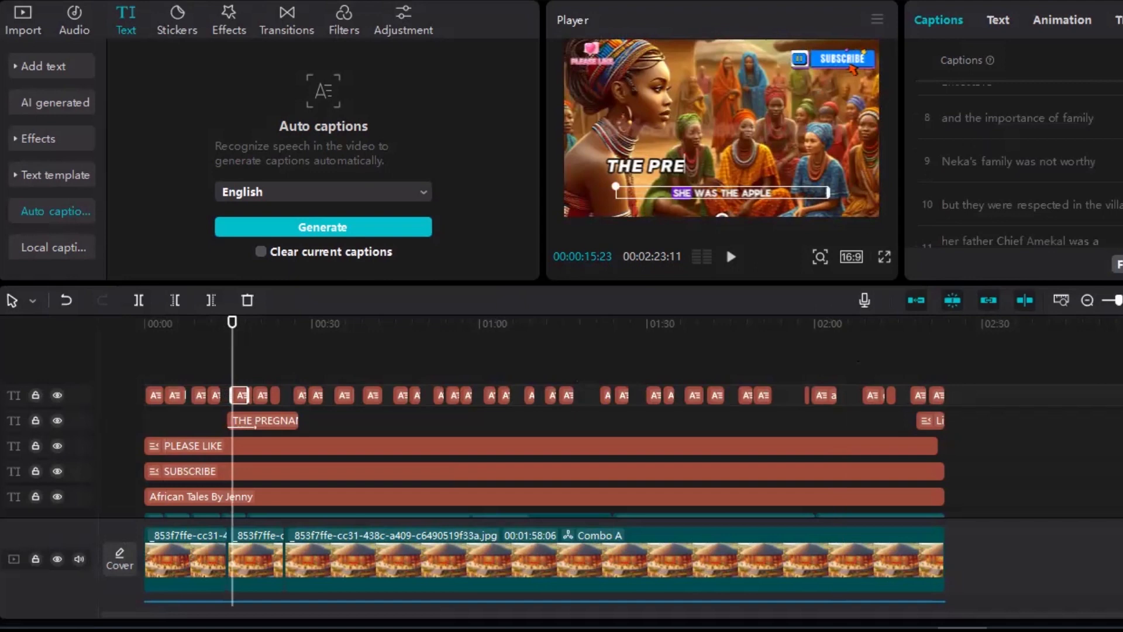
{"action": "double_click", "coordinate": [956, 159]}
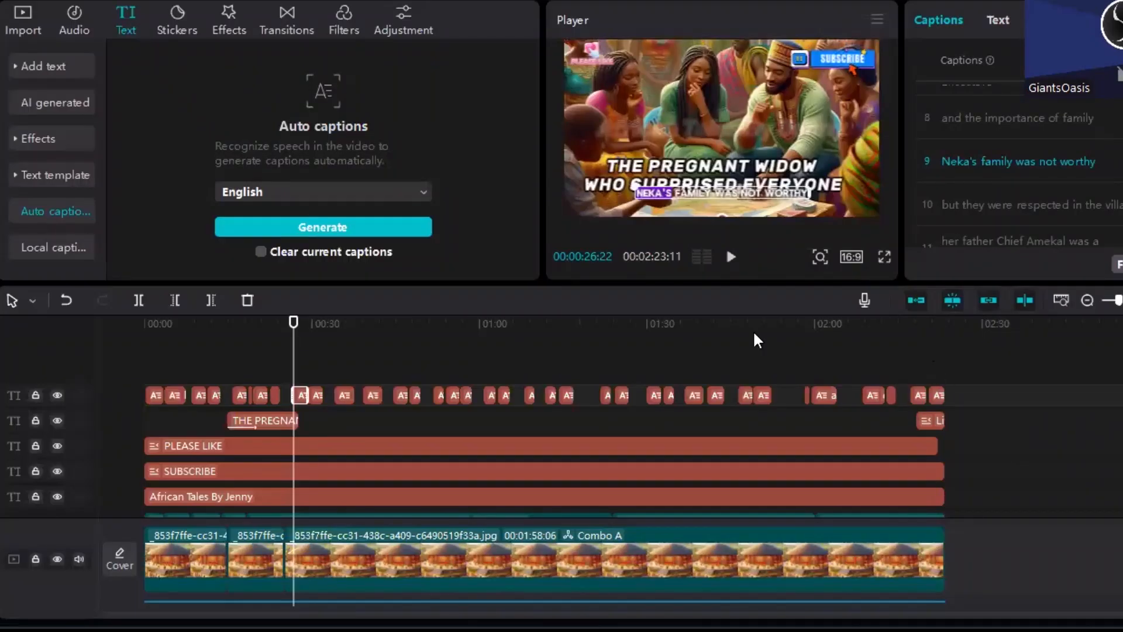
{"action": "left_click", "coordinate": [278, 357]}
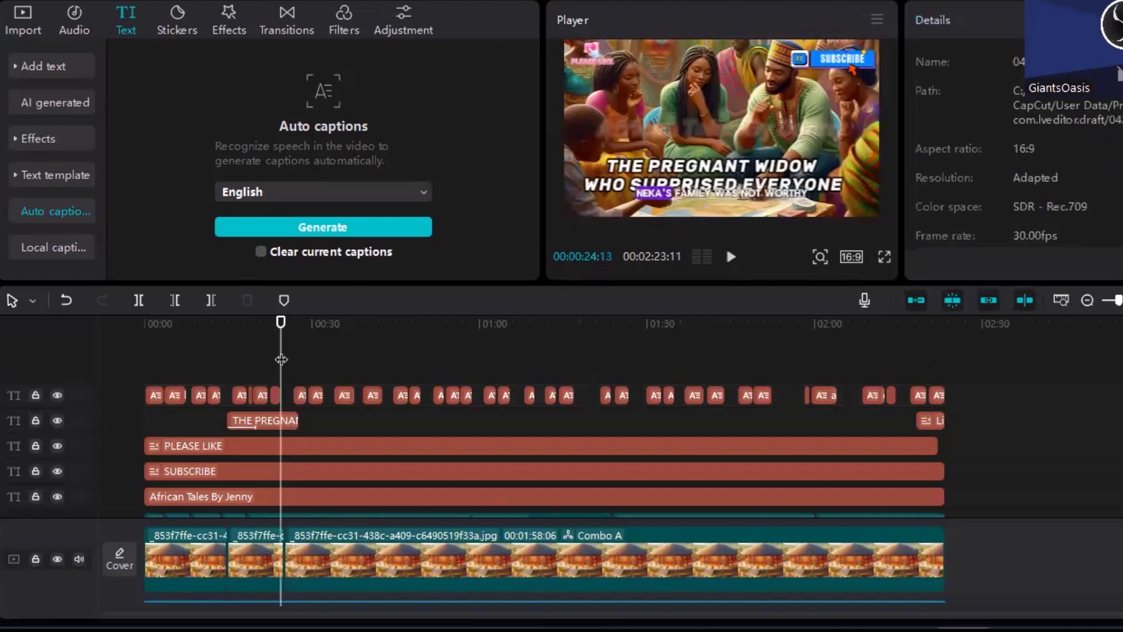
{"action": "left_click_drag", "start_coordinate": [286, 356], "coordinate": [293, 345]}
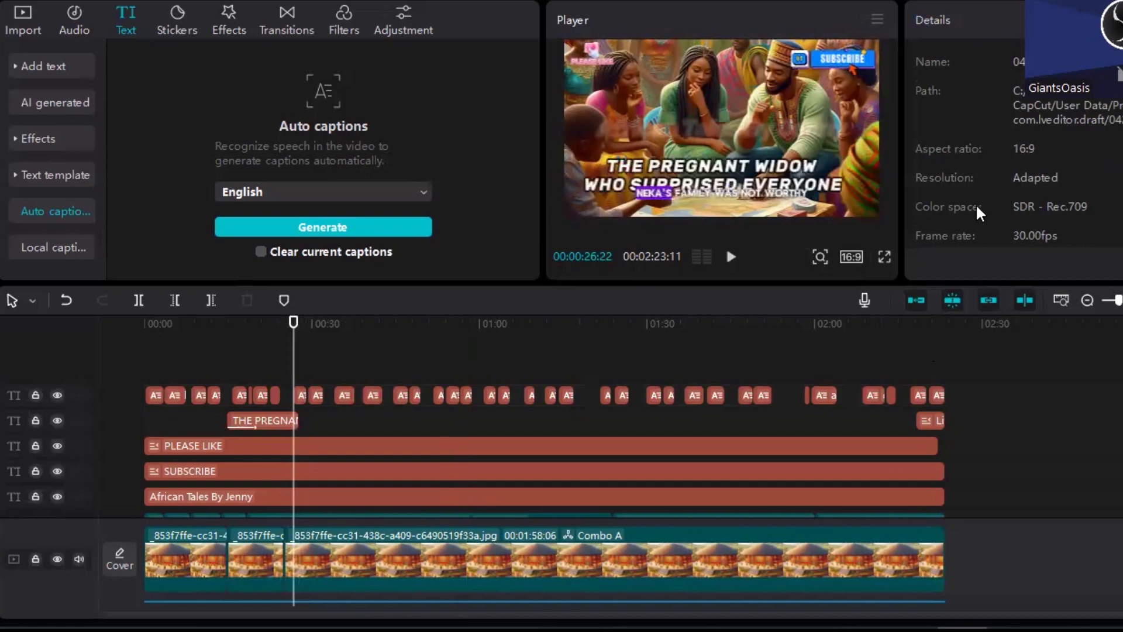
{"action": "left_click", "coordinate": [299, 396]}
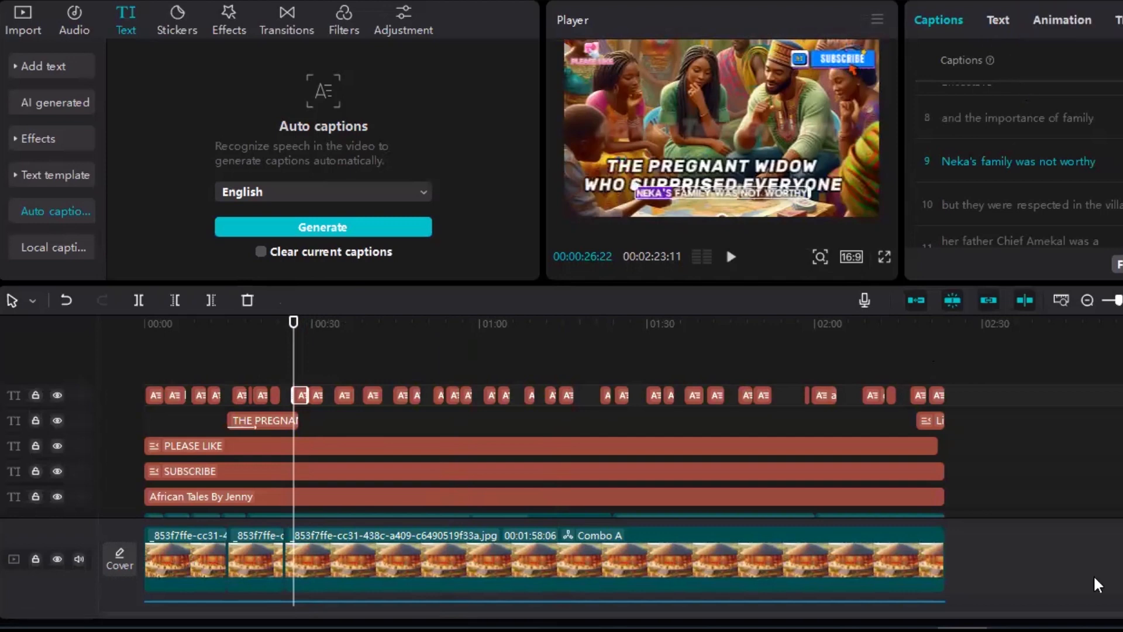
{"action": "double_click", "coordinate": [963, 159]}
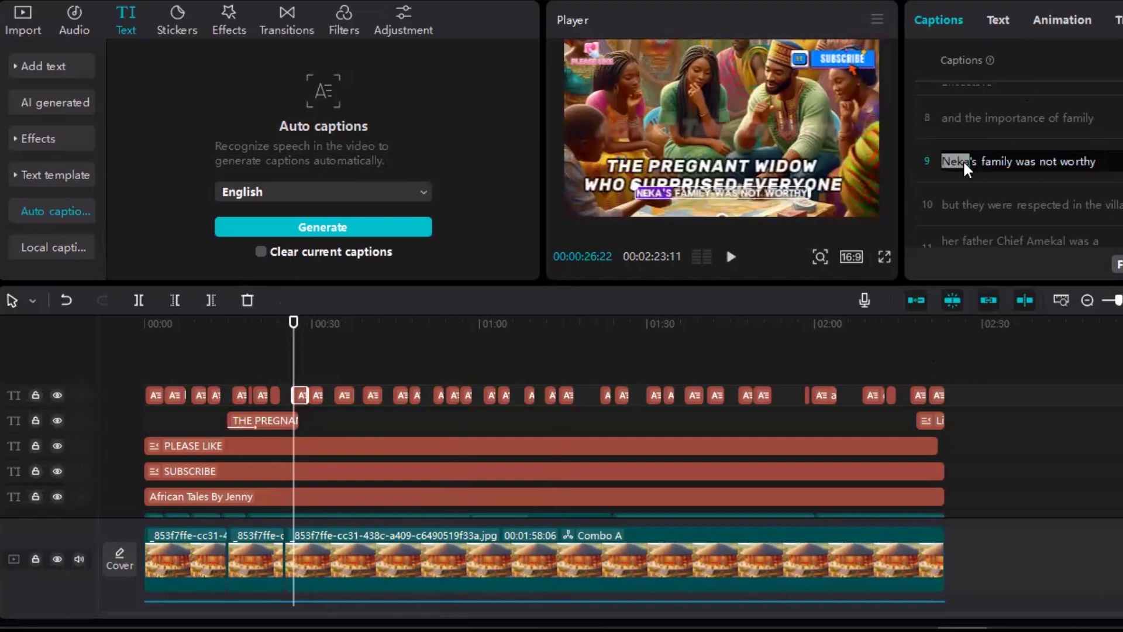
{"action": "type", "text": "NNE"}
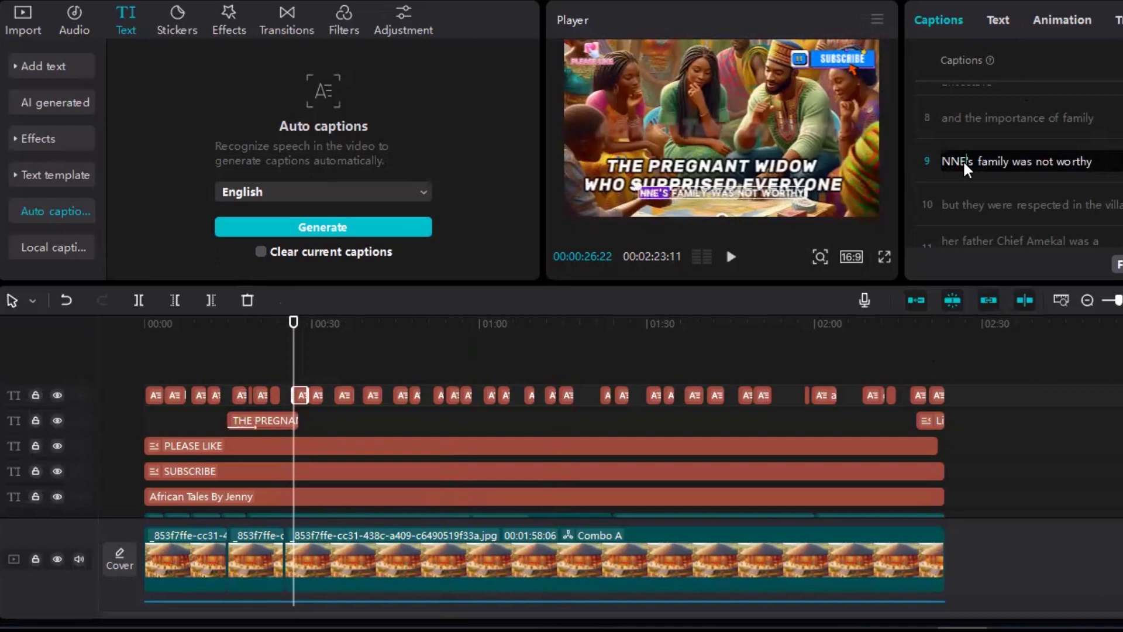
{"action": "type", "text": "KA"}
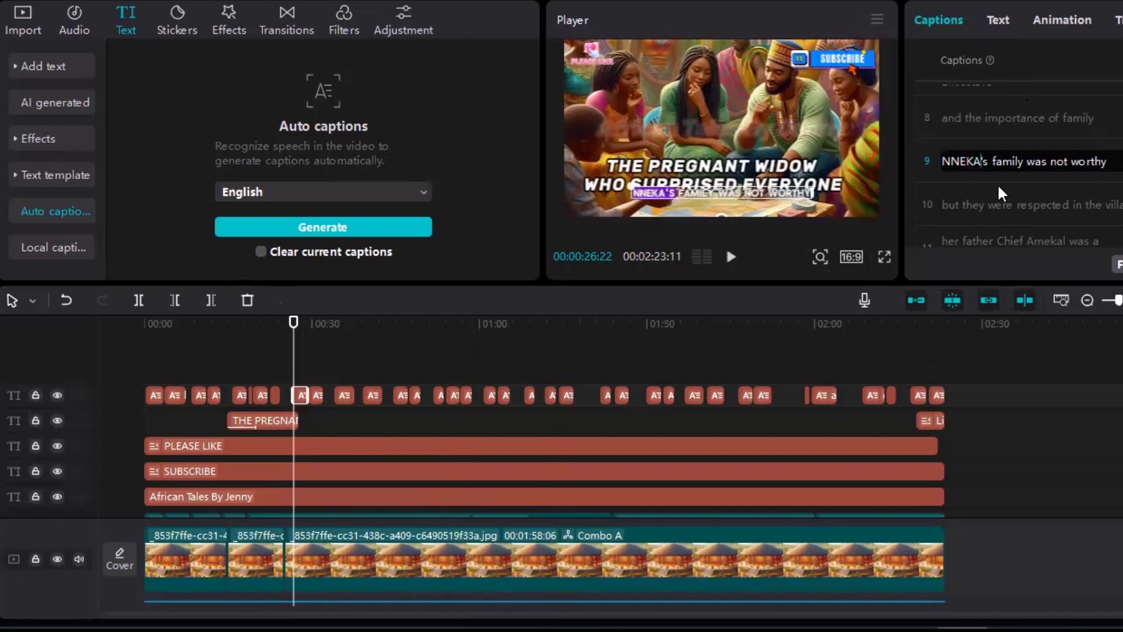
Step: Try to replace every "NEKA'S" in the captions with "NNEKA"
{"action": "left_click", "coordinate": [1117, 264]}
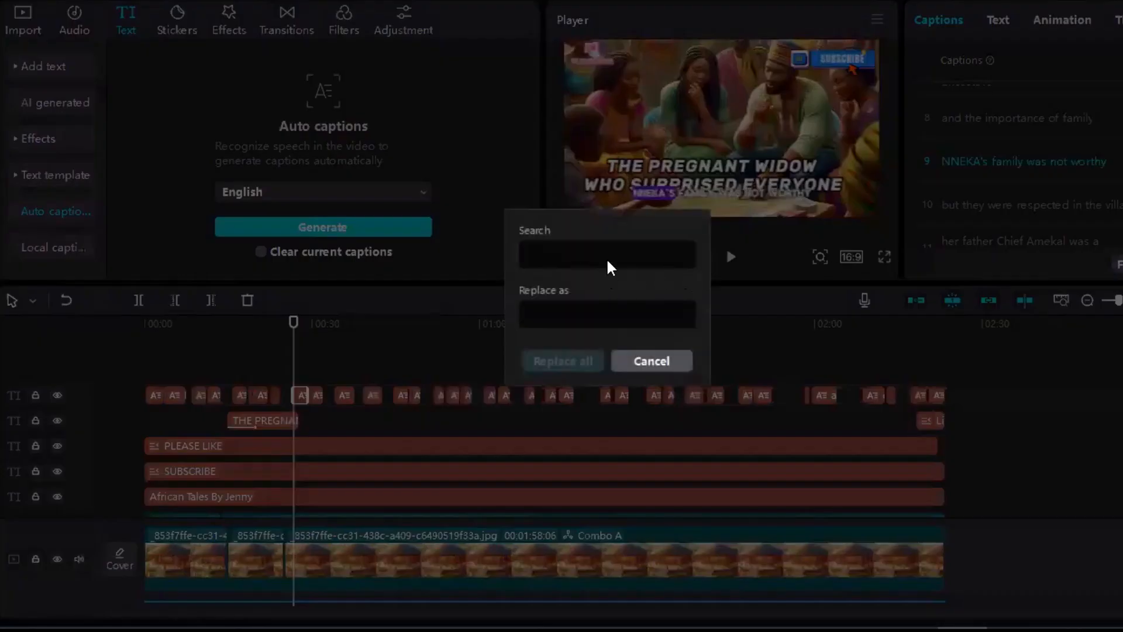
{"action": "type", "text": "NN"}
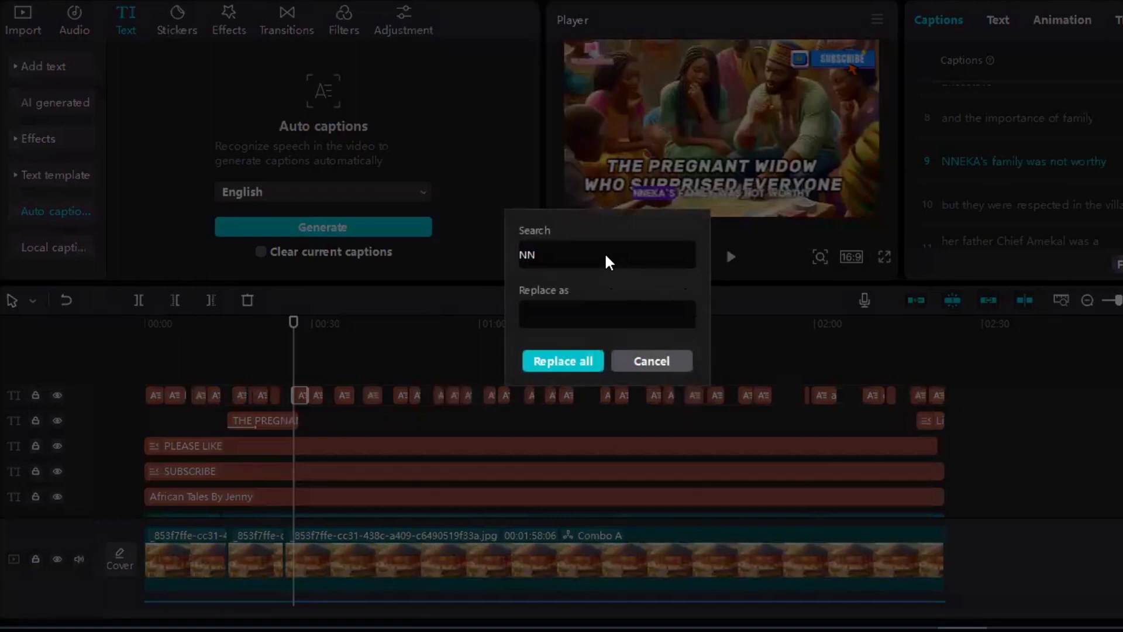
{"action": "key", "text": "BackSpace"}
{"action": "type", "text": "EKA'S"}
{"action": "key", "text": "Tab"}
{"action": "type", "text": "TYPEWRITER"}
{"action": "key", "text": "ctrl+a"}
{"action": "type", "text": "NNEKA"}
{"action": "left_click", "coordinate": [585, 361]}
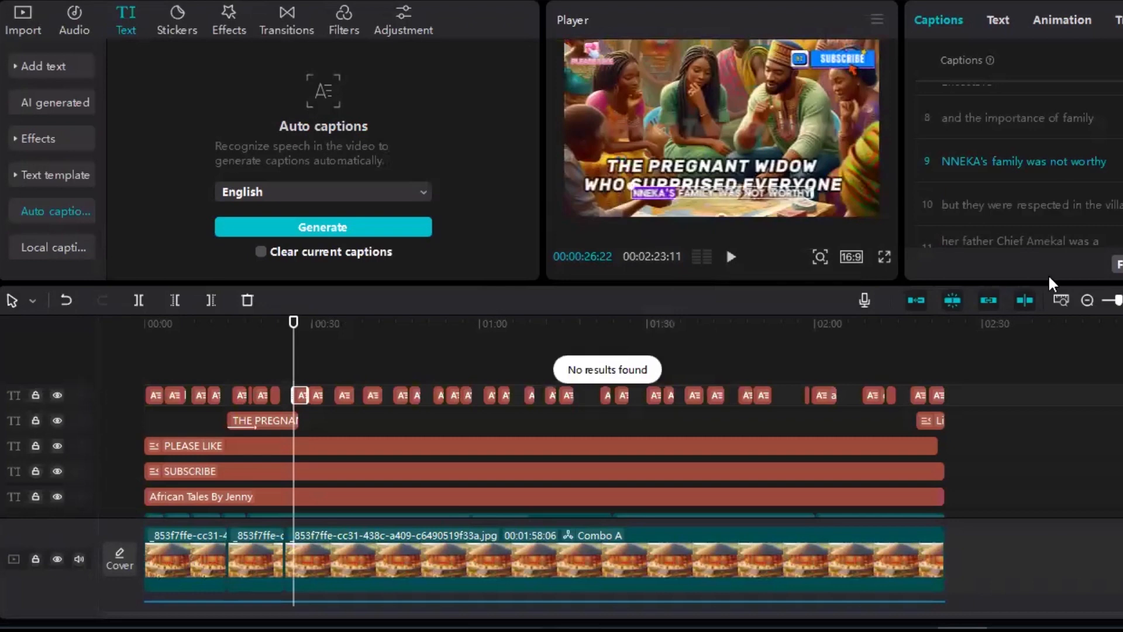
Step: Replace every "Amekal" in the captions with "EMEKA", starting from caption 11
{"action": "double_click", "coordinate": [1044, 237]}
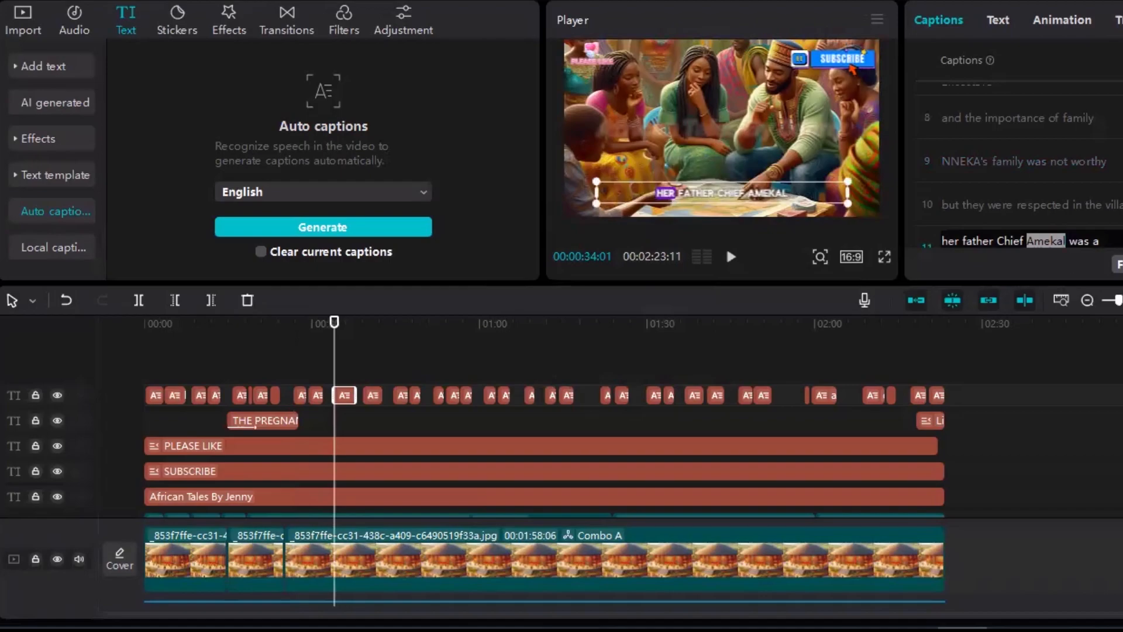
{"action": "key", "text": "ctrl+f"}
{"action": "left_click", "coordinate": [593, 319]}
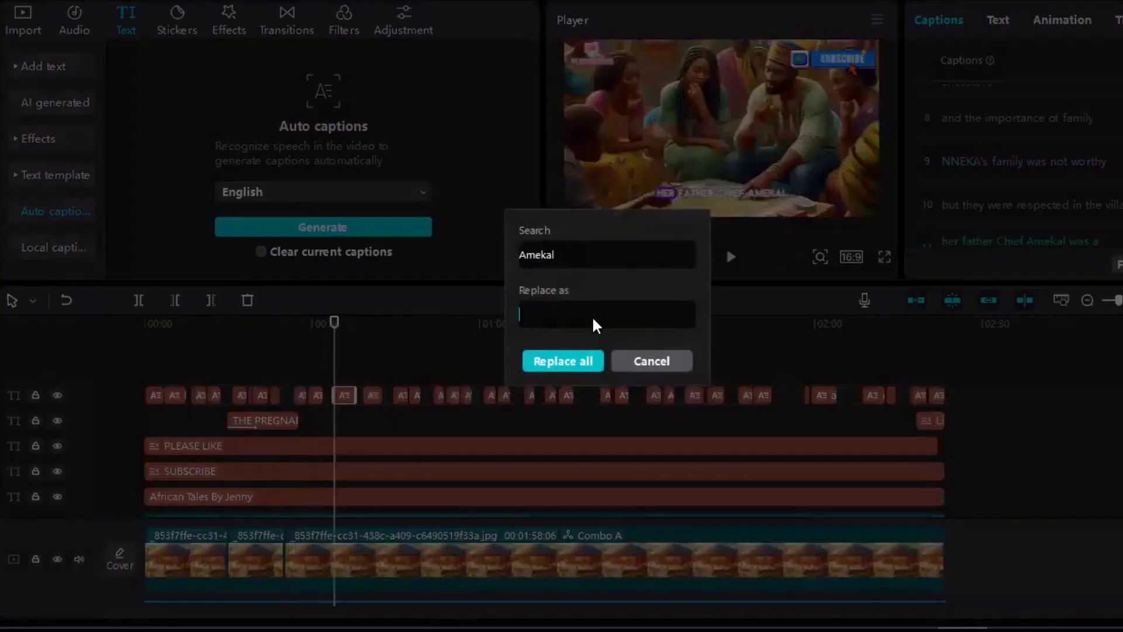
{"action": "type", "text": "EMEKA"}
{"action": "left_click", "coordinate": [574, 360]}
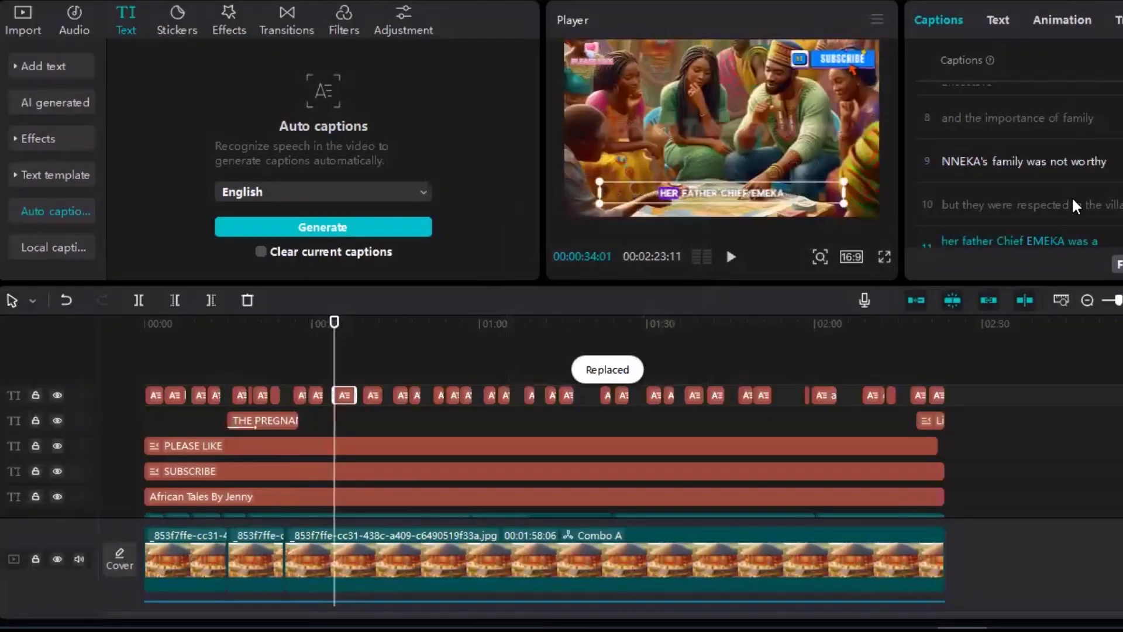